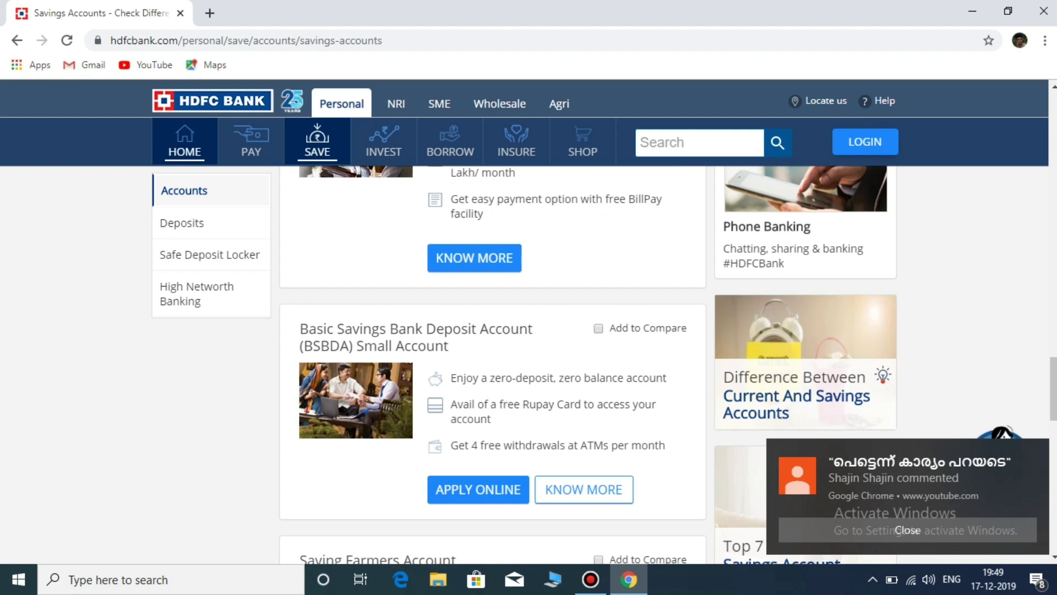
Step: Open the details page for the BSBDA Small Account from the Savings Accounts list
left_click(584, 490)
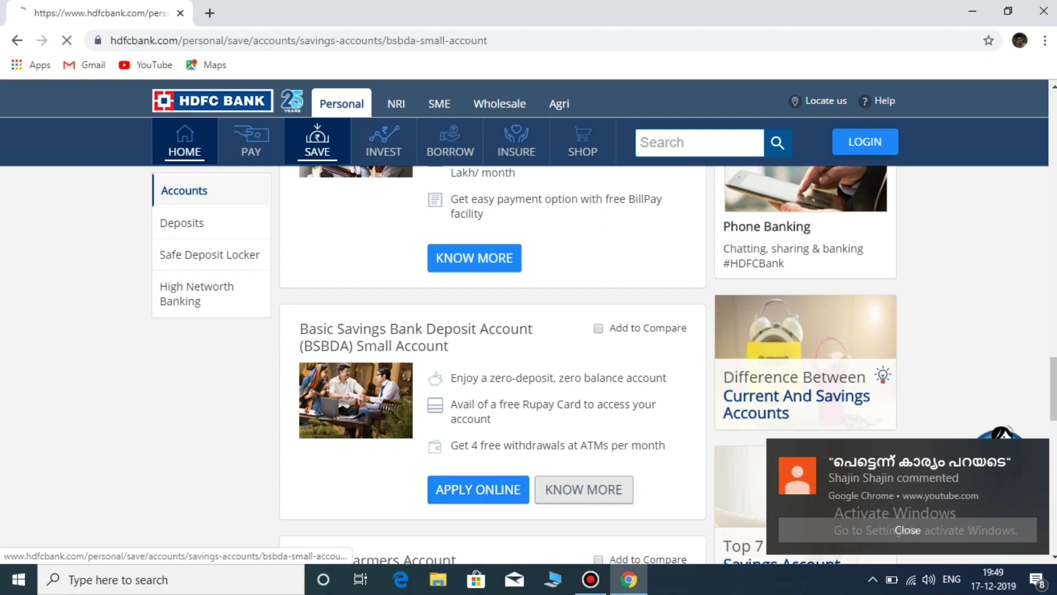
Step: Review the BSBDA Small Account features, then switch to its eligibility criteria
scroll(528, 331, "down", 4)
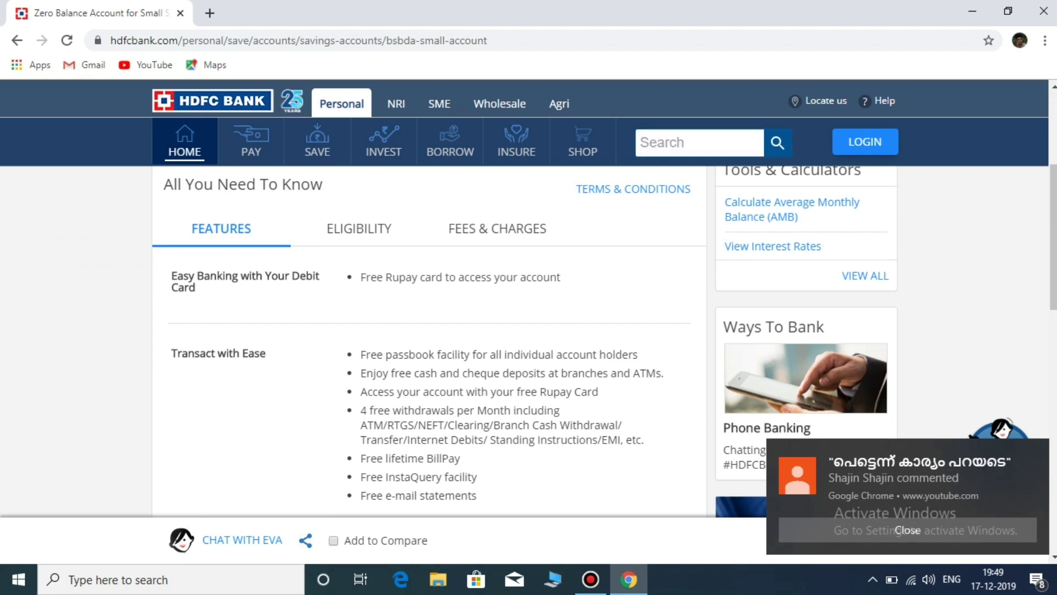
scroll(605, 341, "down", 2)
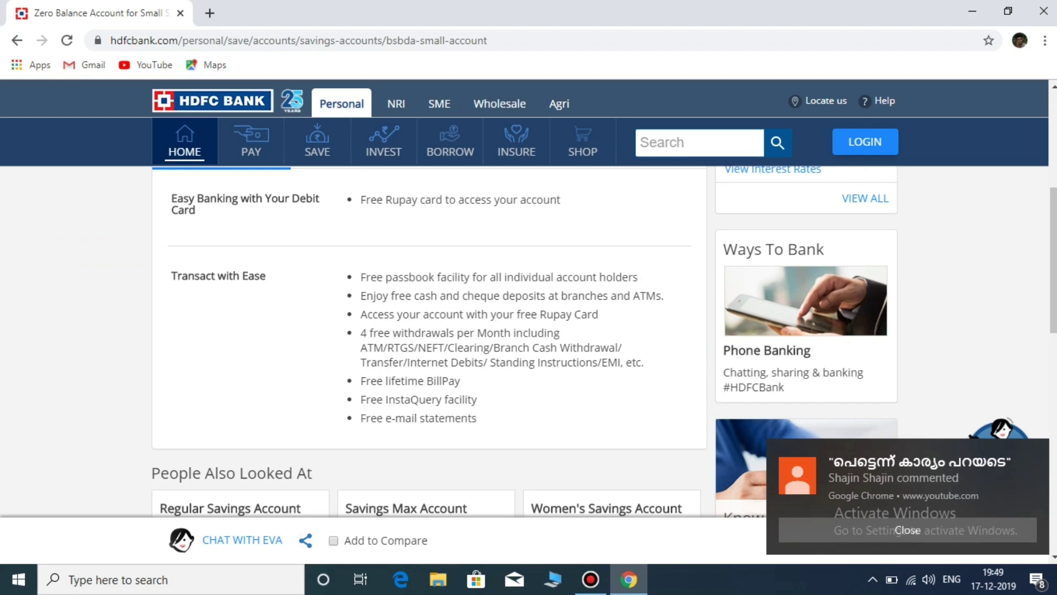
scroll(430, 341, "down", 1)
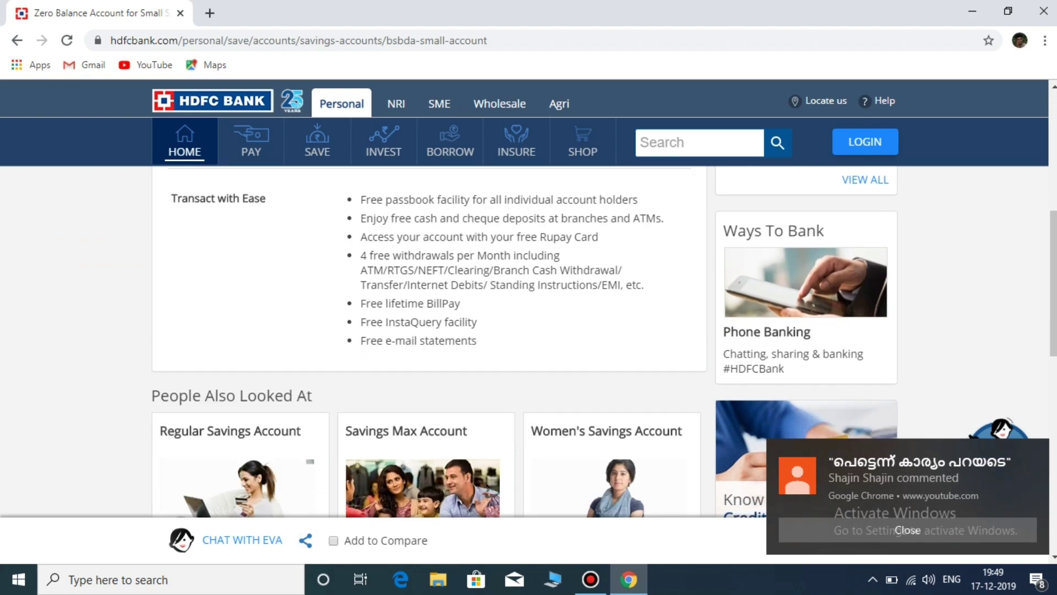
scroll(430, 342, "down", 2)
scroll(430, 342, "up", 3)
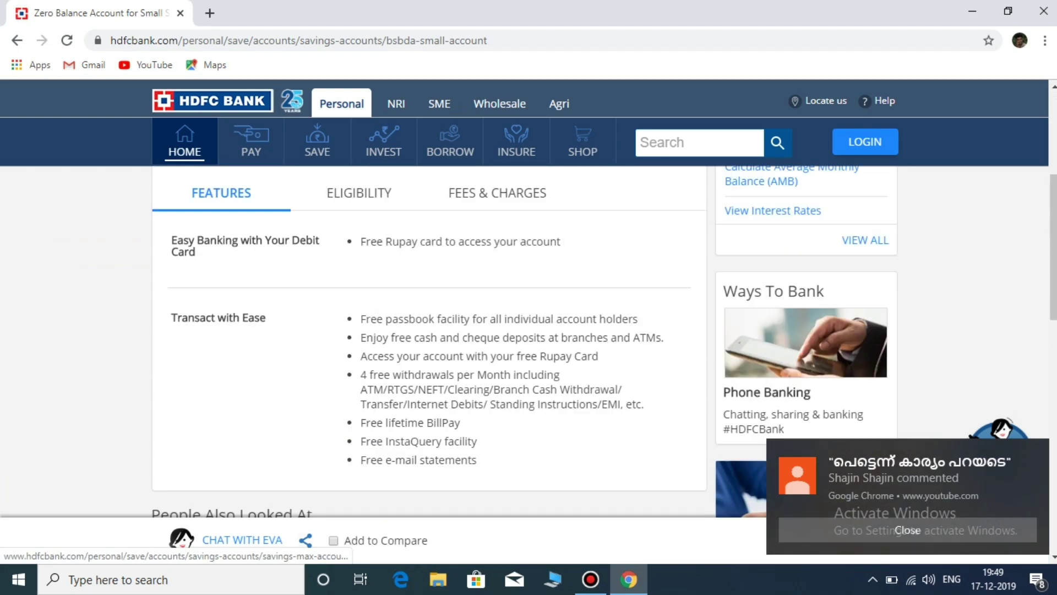
scroll(426, 490, "up", 5)
left_click(359, 465)
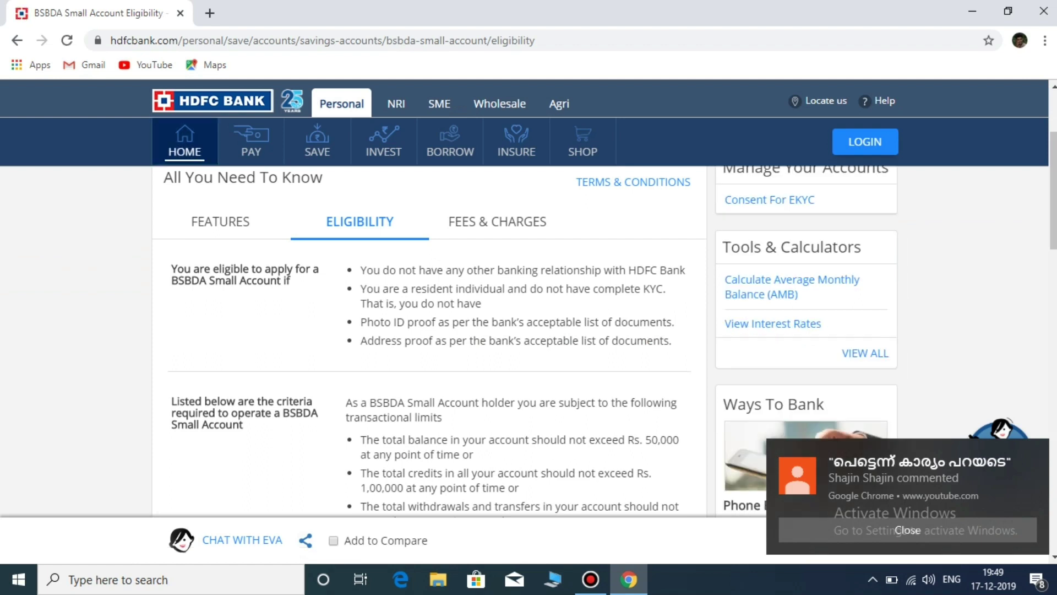
Step: Review the BSBDA eligibility criteria, then show the Fees & Charges table
scroll(605, 325, "down", 2)
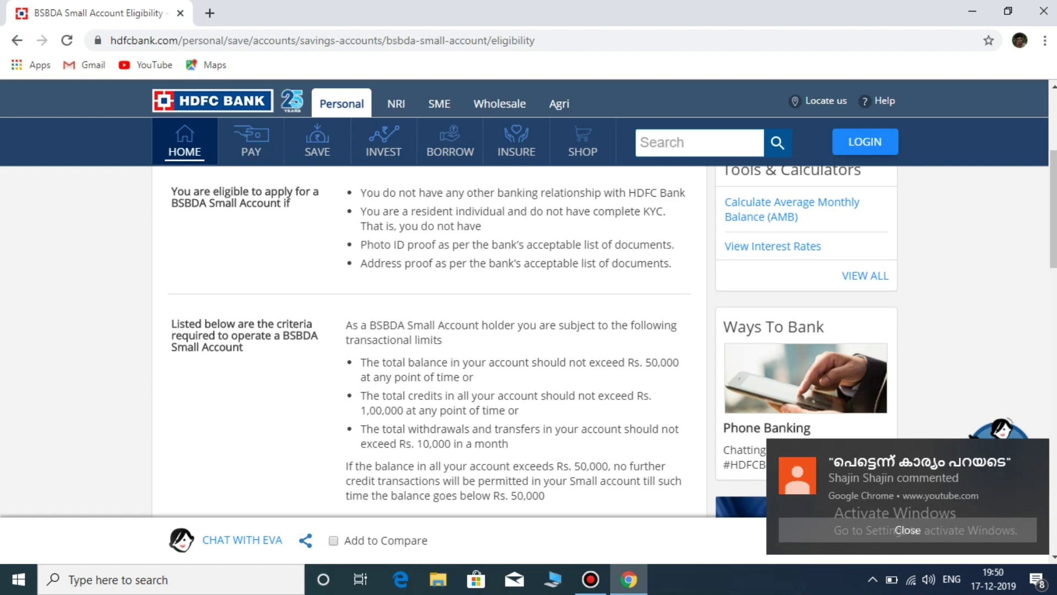
scroll(529, 342, "up", 4)
scroll(529, 341, "down", 3)
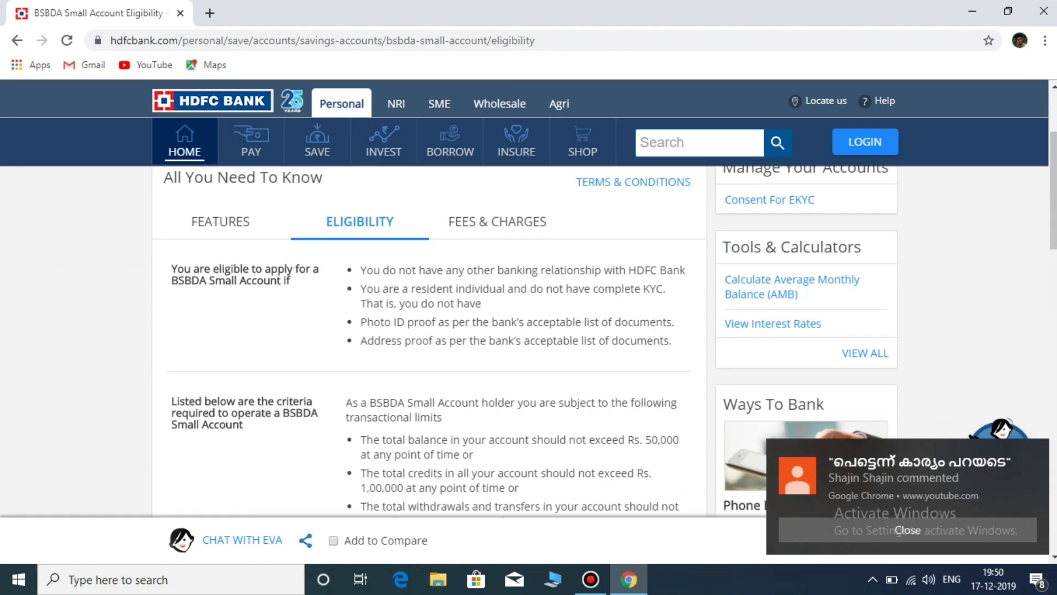
scroll(528, 342, "up", 3)
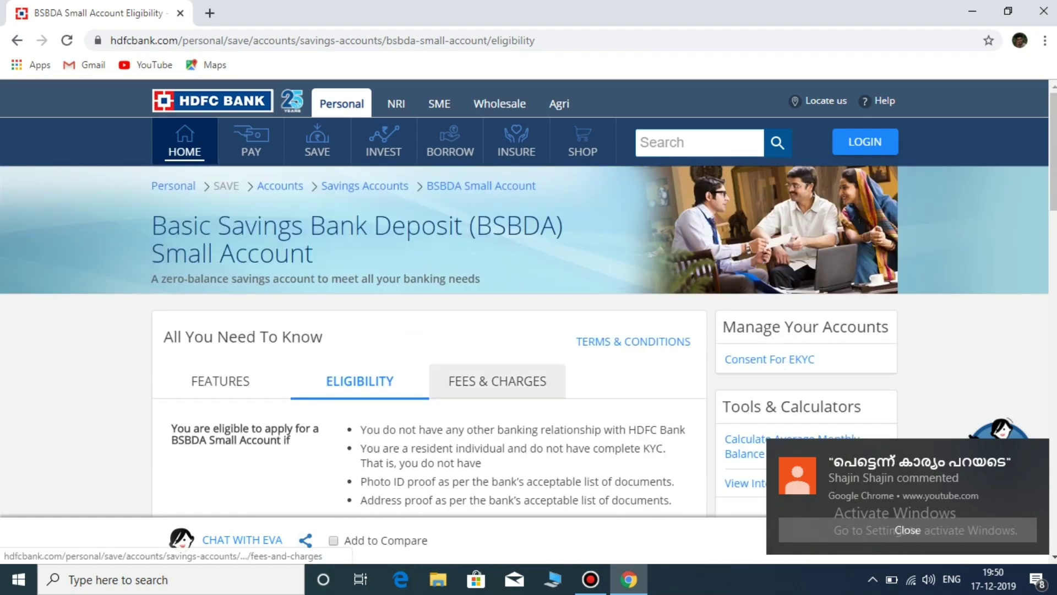
scroll(496, 380, "down", 10)
scroll(429, 342, "up", 7)
scroll(429, 342, "down", 8)
scroll(496, 380, "up", 13)
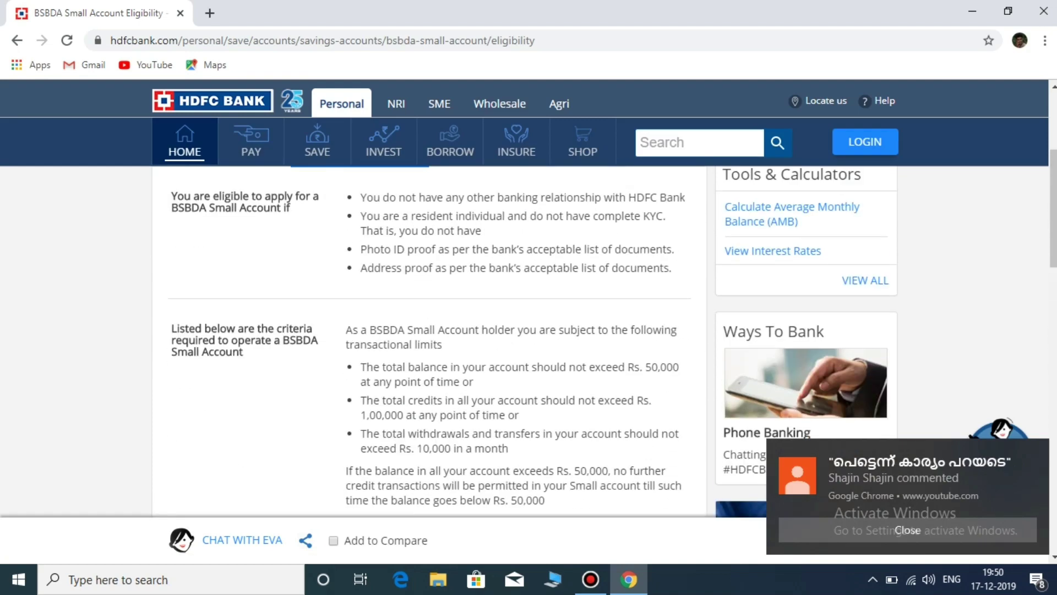
left_click(497, 381)
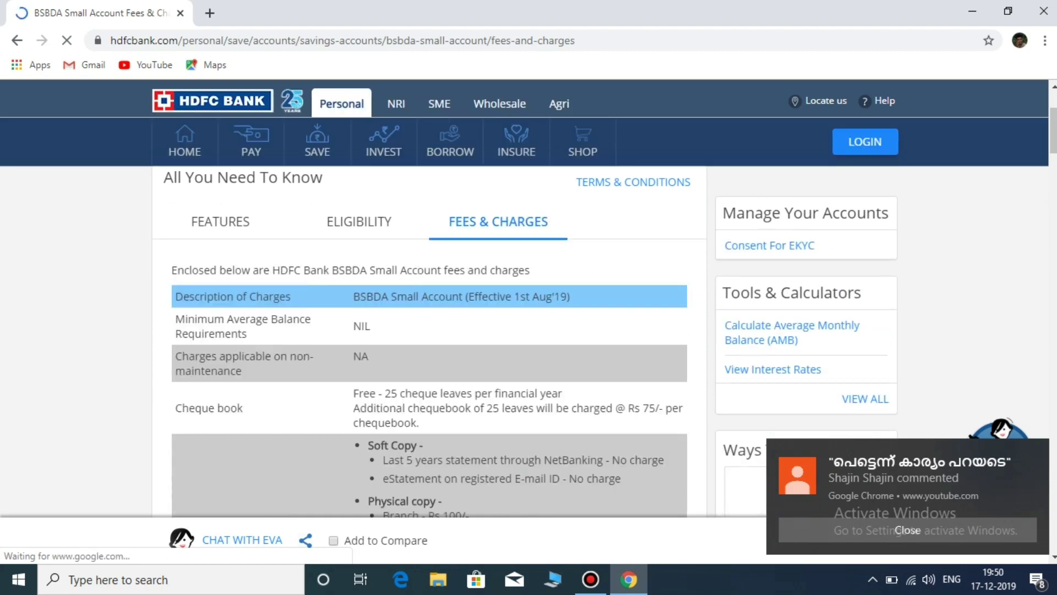
Step: Dismiss the three Chrome notification pop-ups while scrolling the fees table
left_click(907, 529)
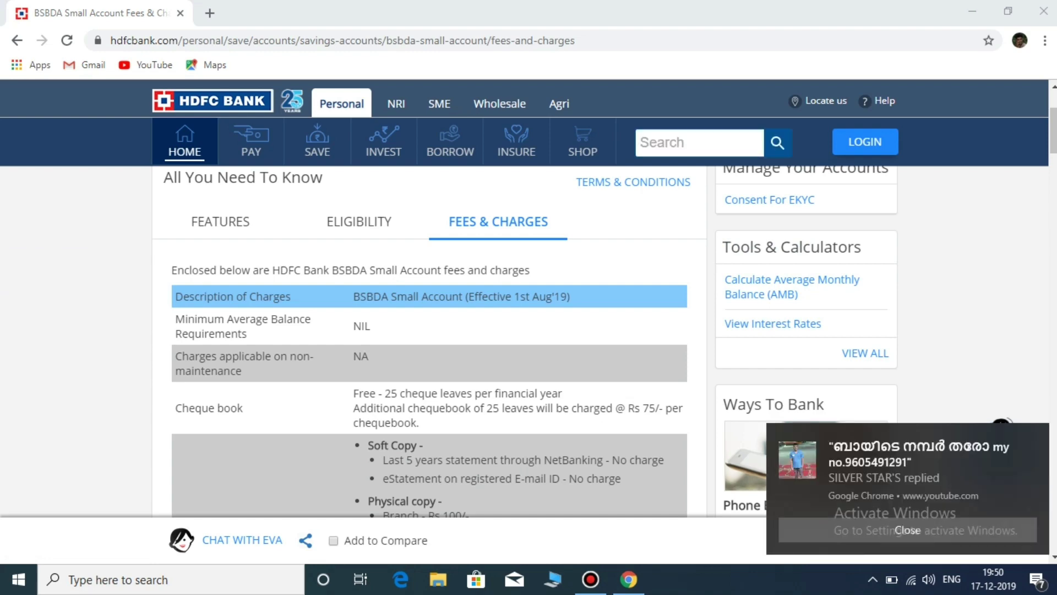
scroll(430, 342, "down", 4)
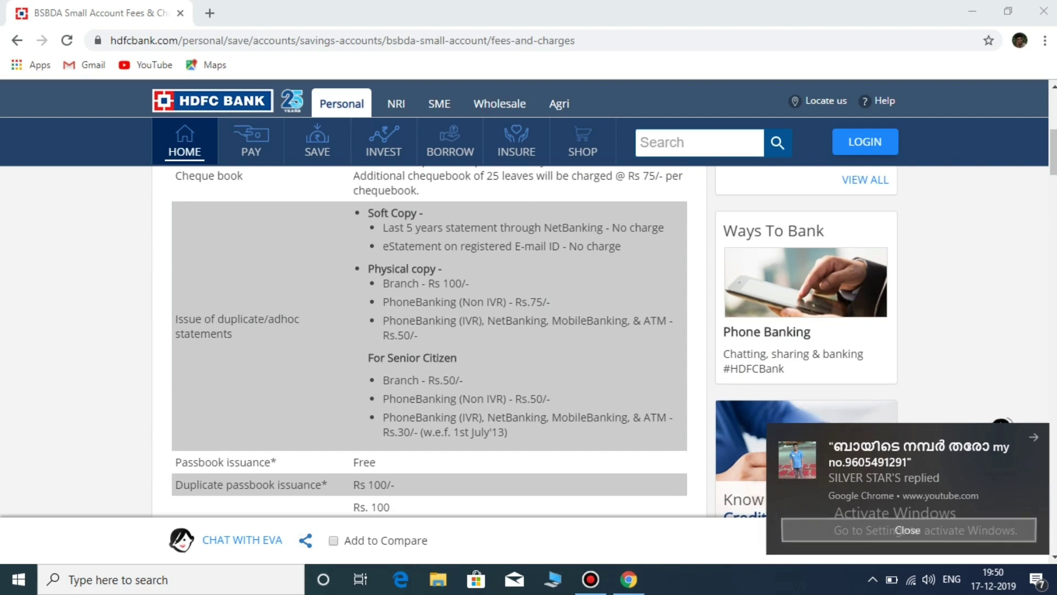
left_click(908, 530)
scroll(430, 342, "down", 3)
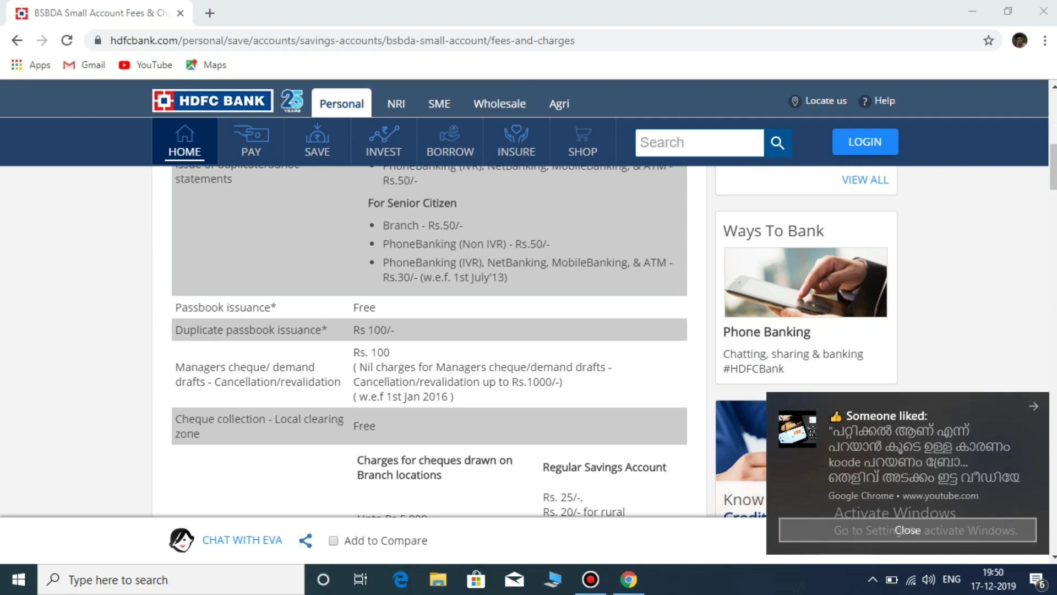
left_click(907, 529)
scroll(907, 529, "down", 3)
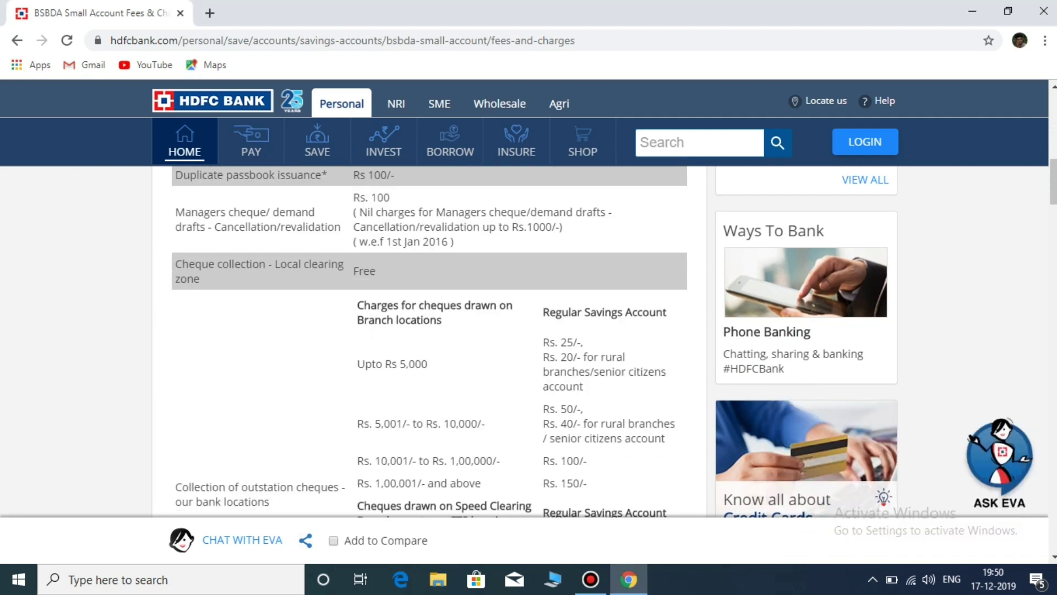
Step: Review the full fees table, then return to the Eligibility tab
scroll(430, 341, "down", 2)
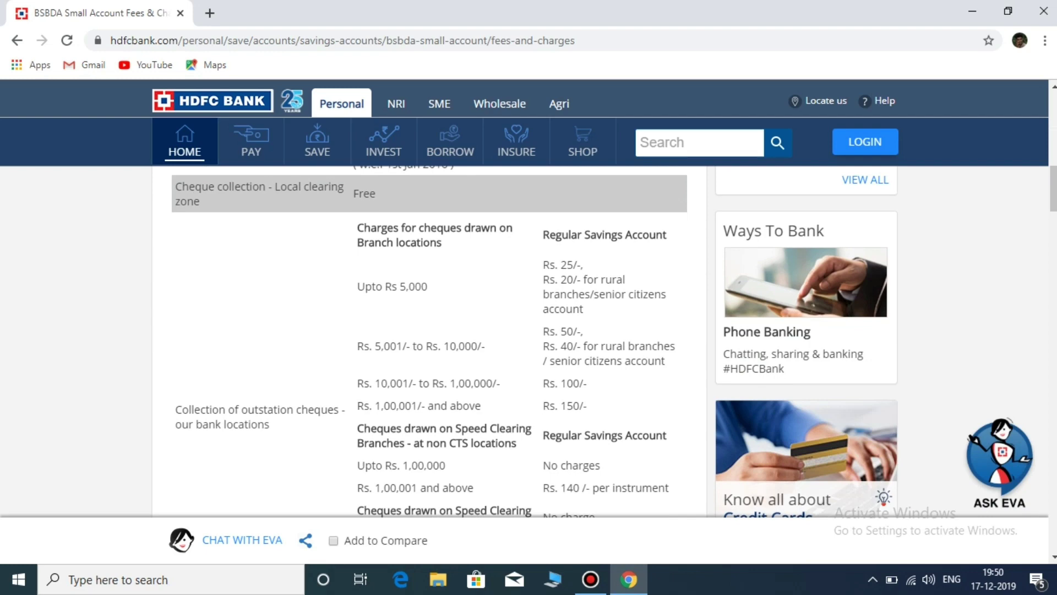
scroll(430, 341, "down", 8)
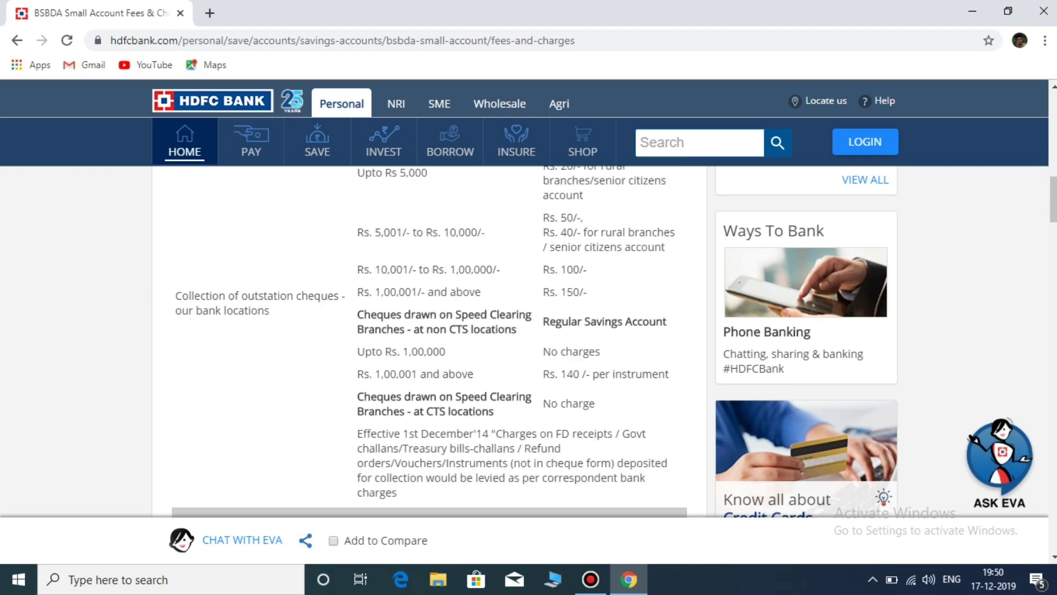
scroll(430, 341, "down", 5)
scroll(429, 341, "up", 15)
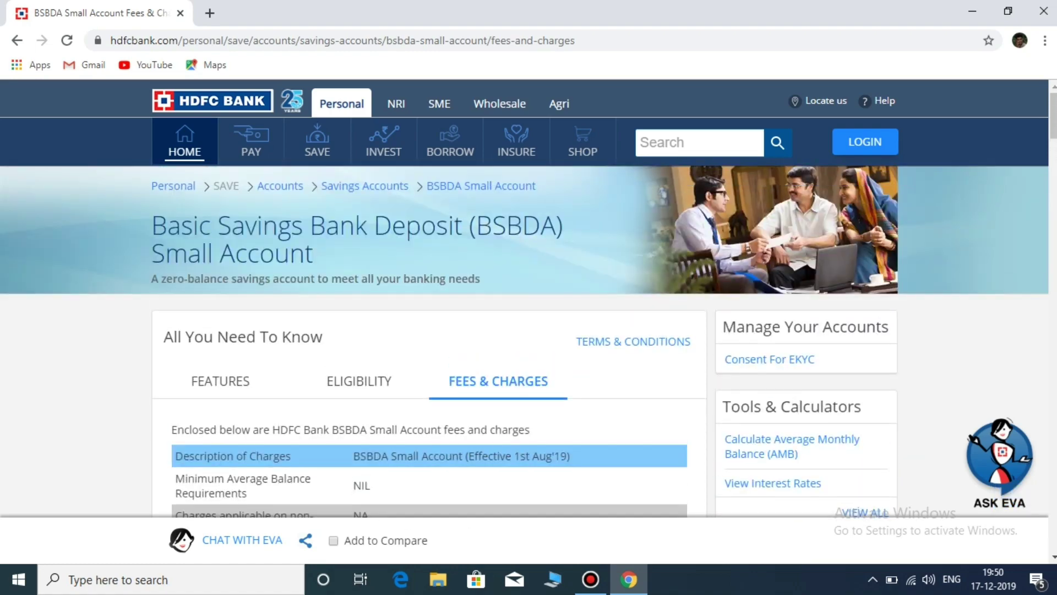
scroll(429, 342, "down", 4)
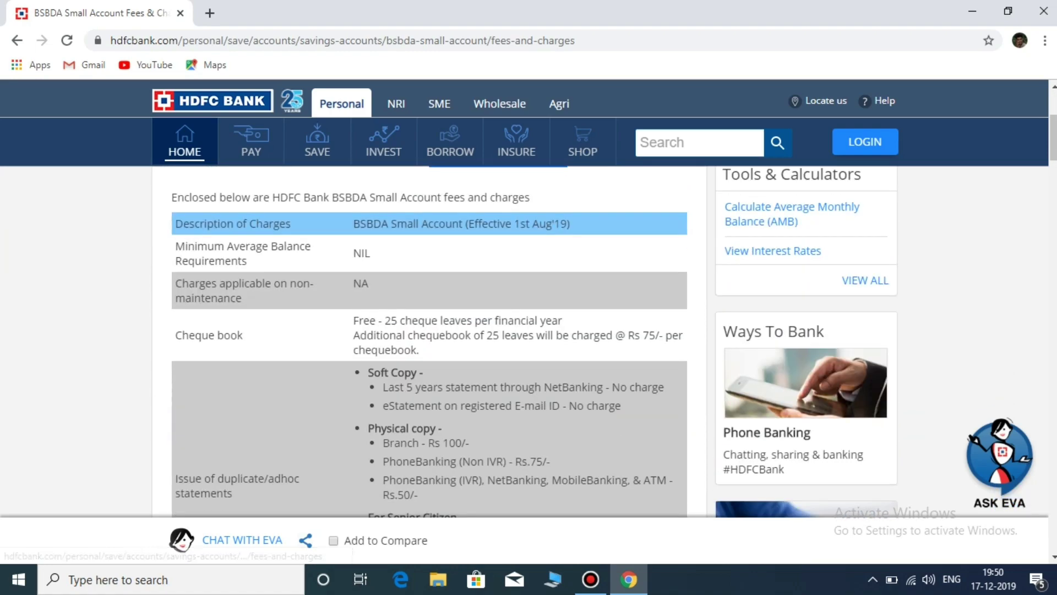
scroll(429, 341, "up", 4)
scroll(429, 341, "down", 12)
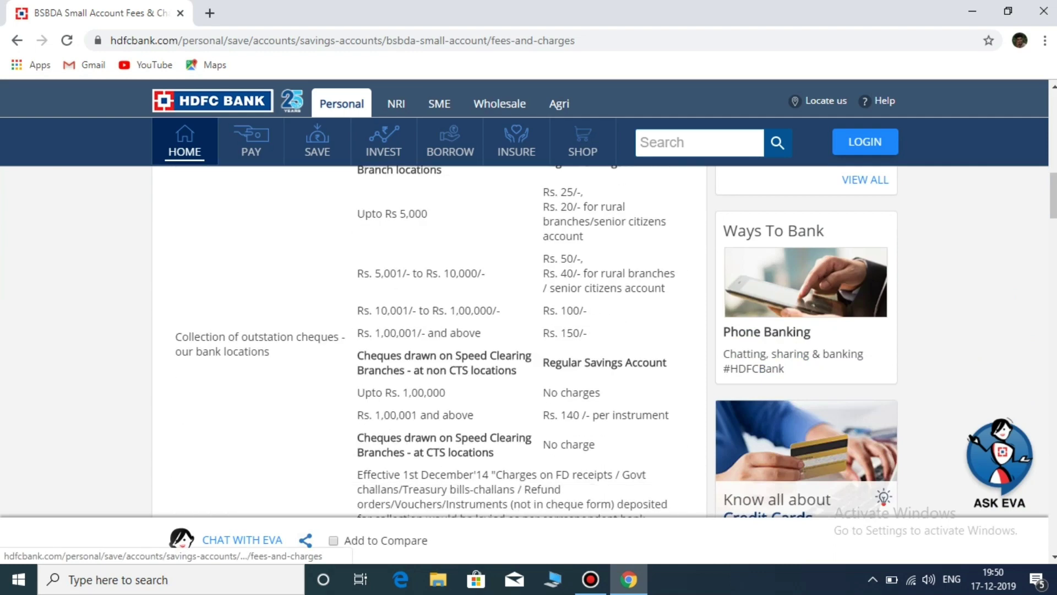
scroll(430, 341, "down", 1)
scroll(429, 342, "up", 14)
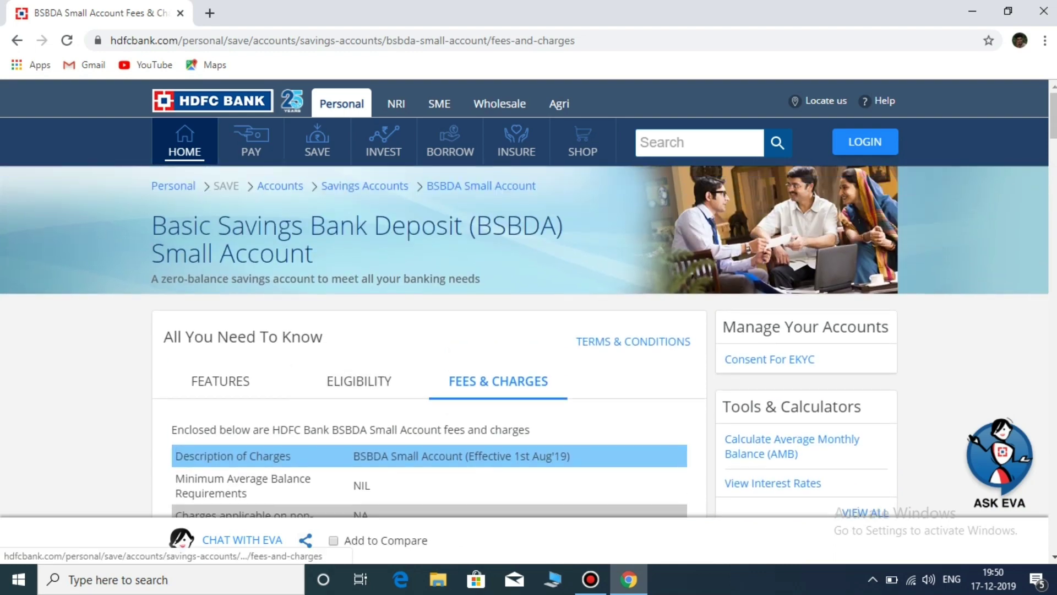
left_click(359, 381)
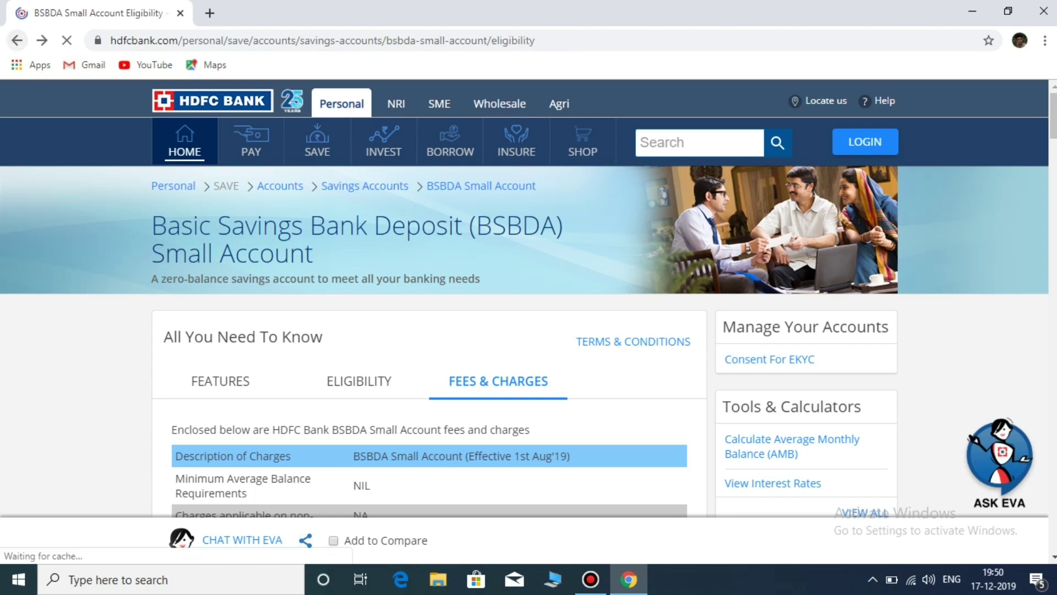
Step: Go back to the Savings Accounts list and start APPLY ONLINE for the BSBDA account
scroll(529, 339, "down", 20)
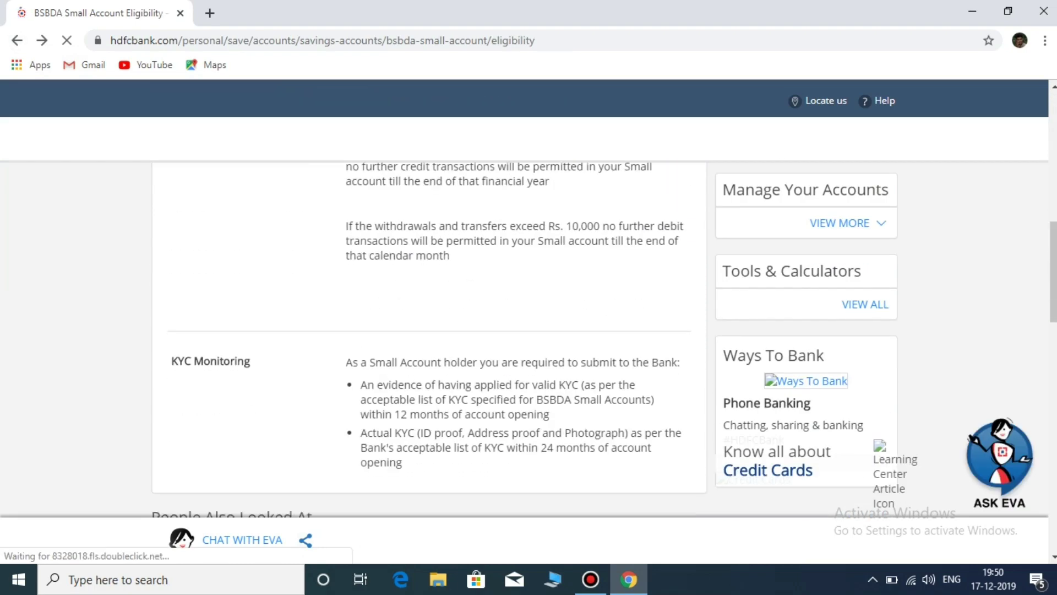
scroll(528, 340, "up", 20)
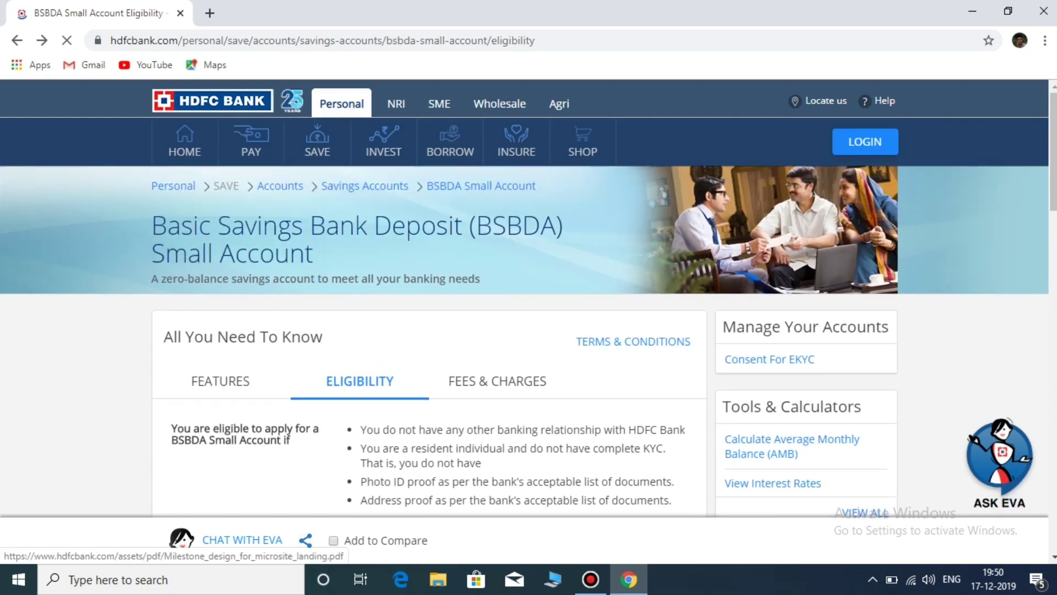
left_click(17, 40)
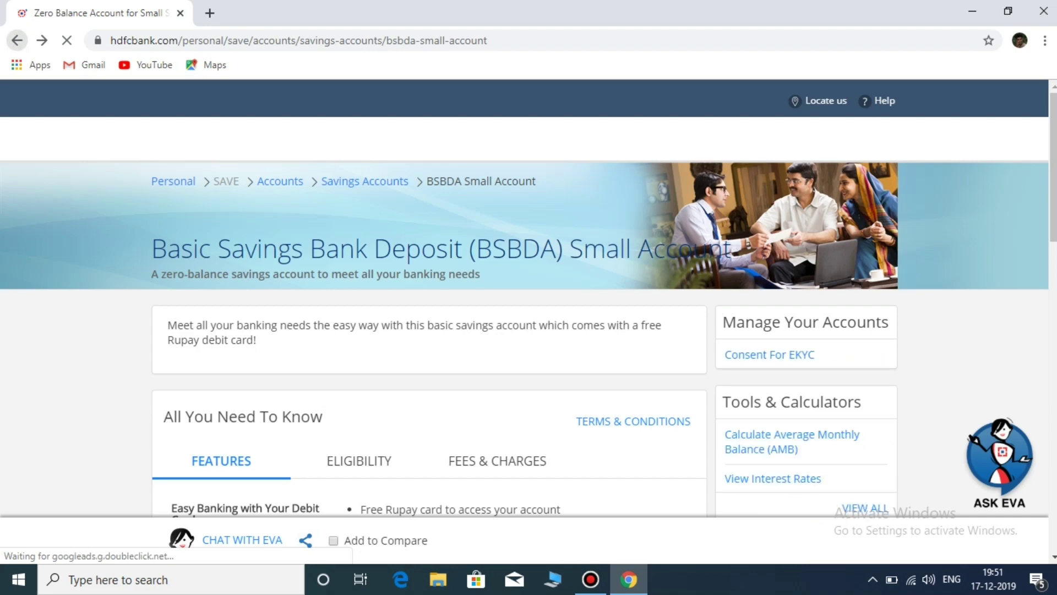
key("alt+Left")
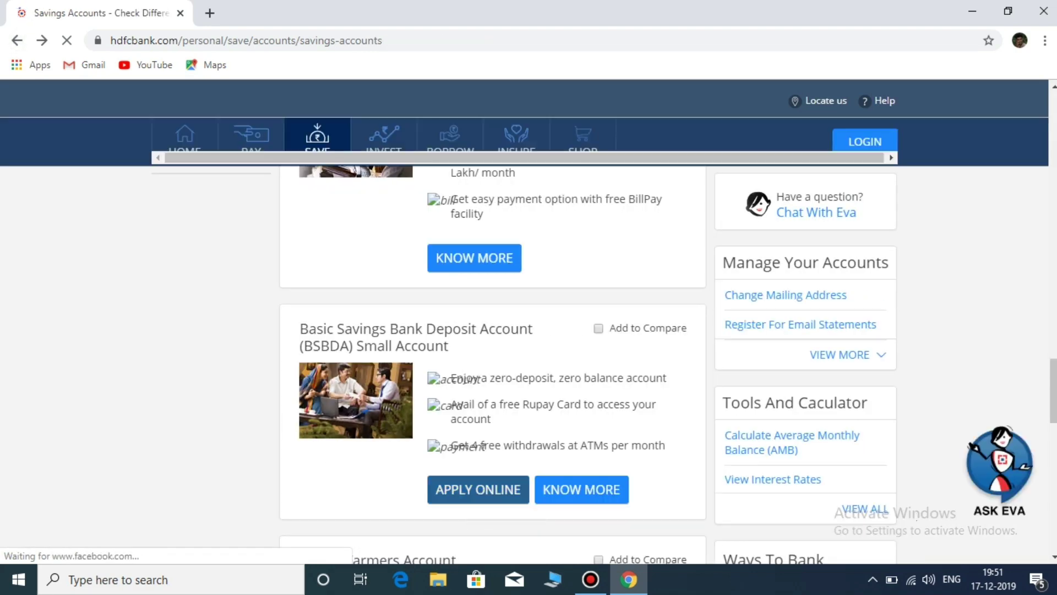
left_click(478, 489)
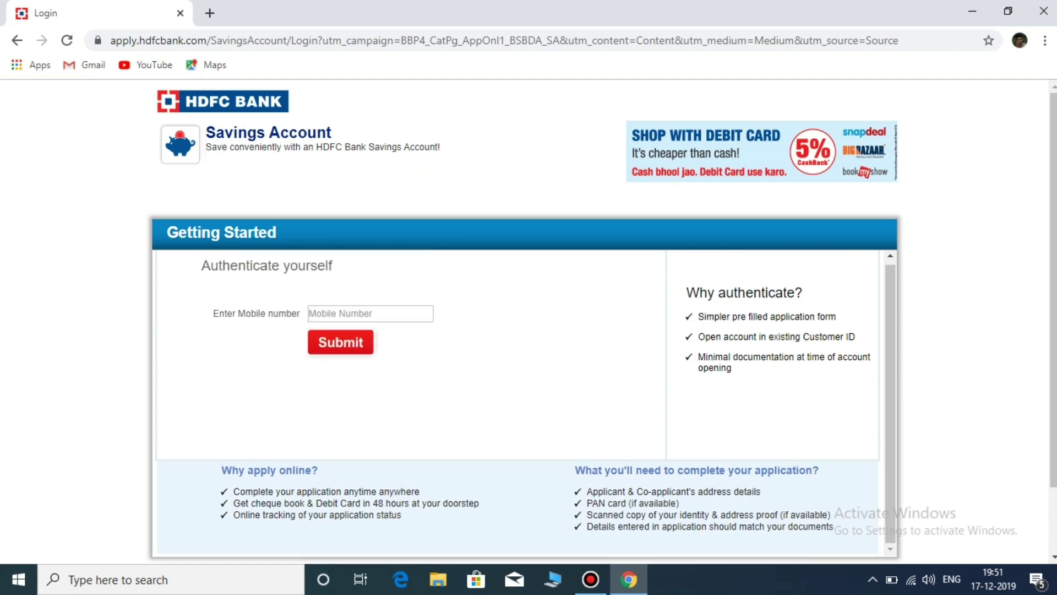
Step: Authenticate with the applicant's mobile number and accept the call and SMS consent
left_click(370, 314)
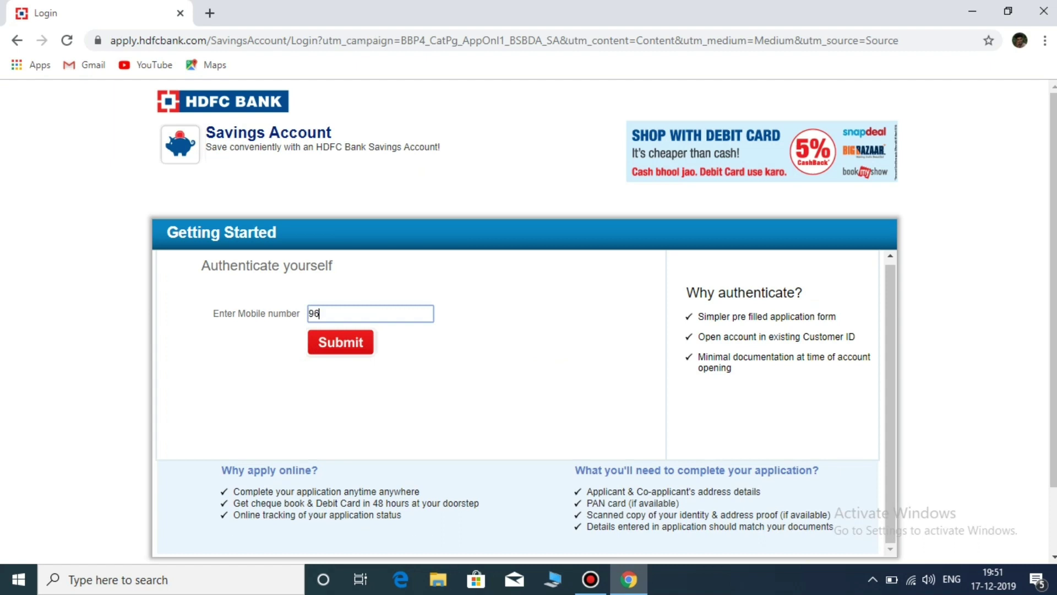
key("Return")
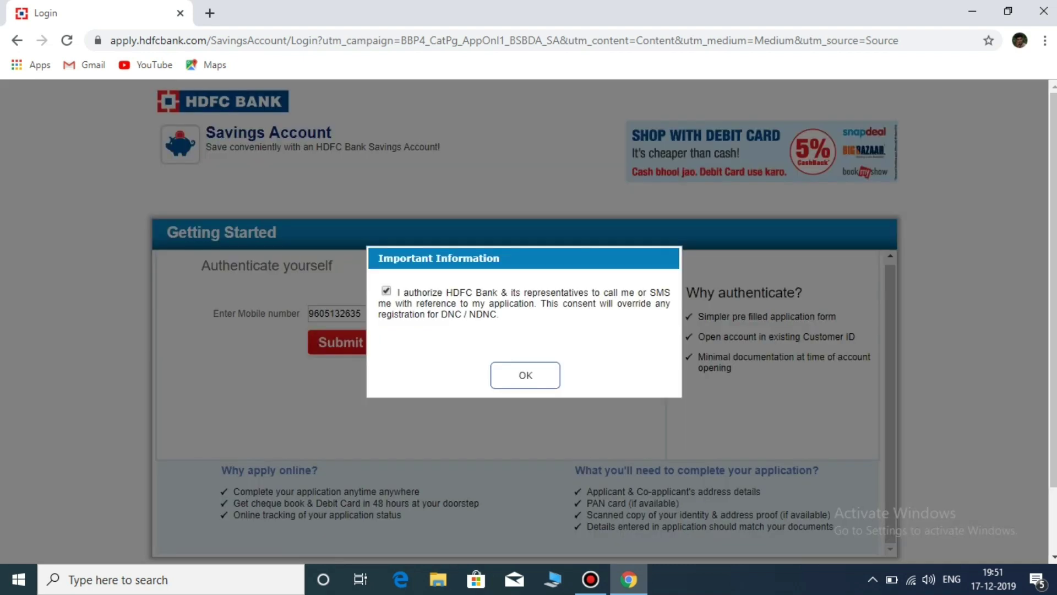
key("Return")
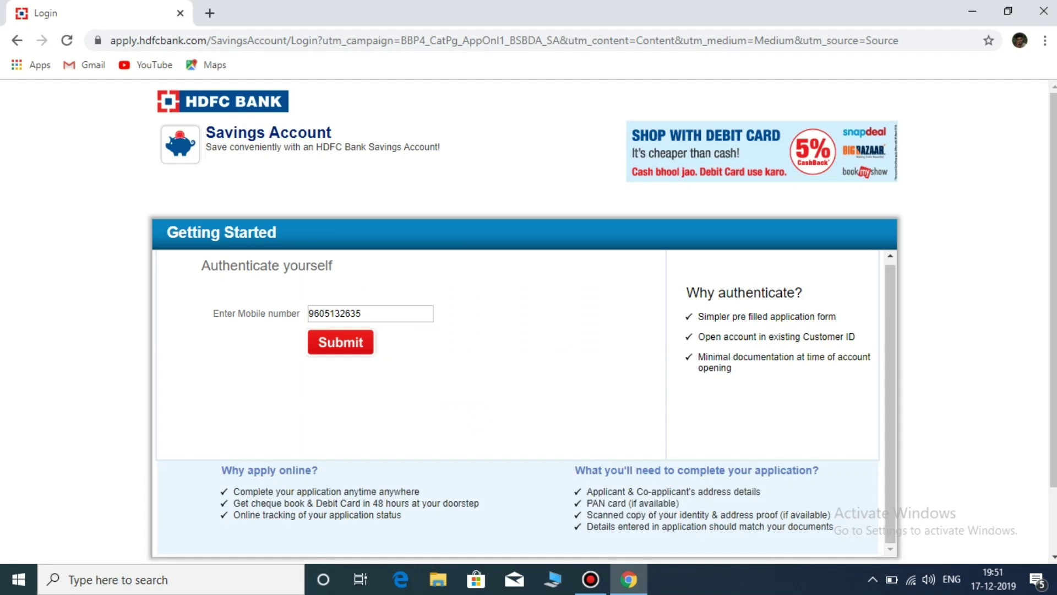
key("Return")
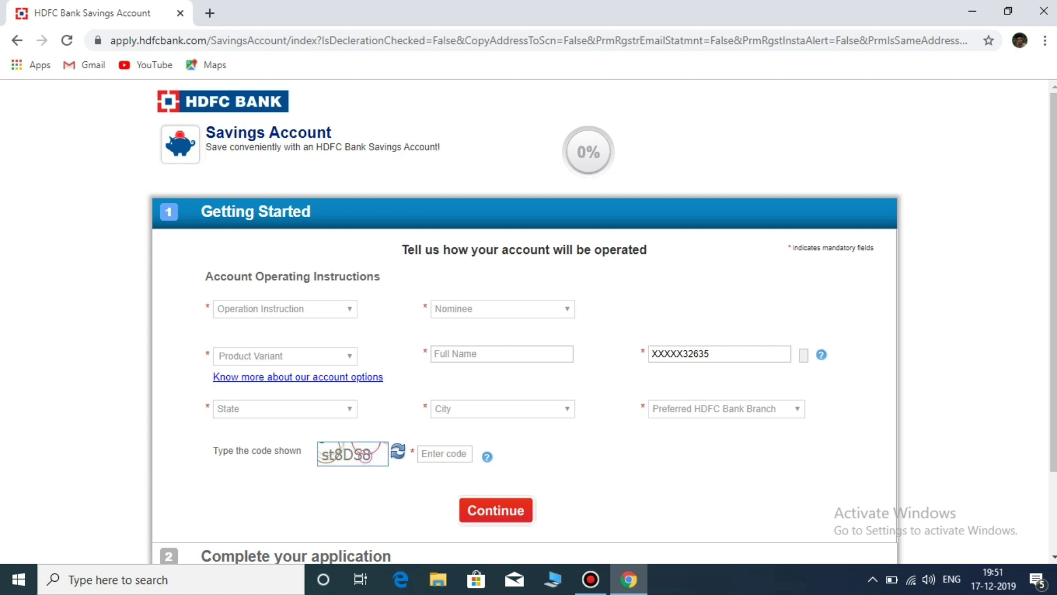
Step: Set account operation to Single and product variant to Regular Savings Account
left_click(284, 308)
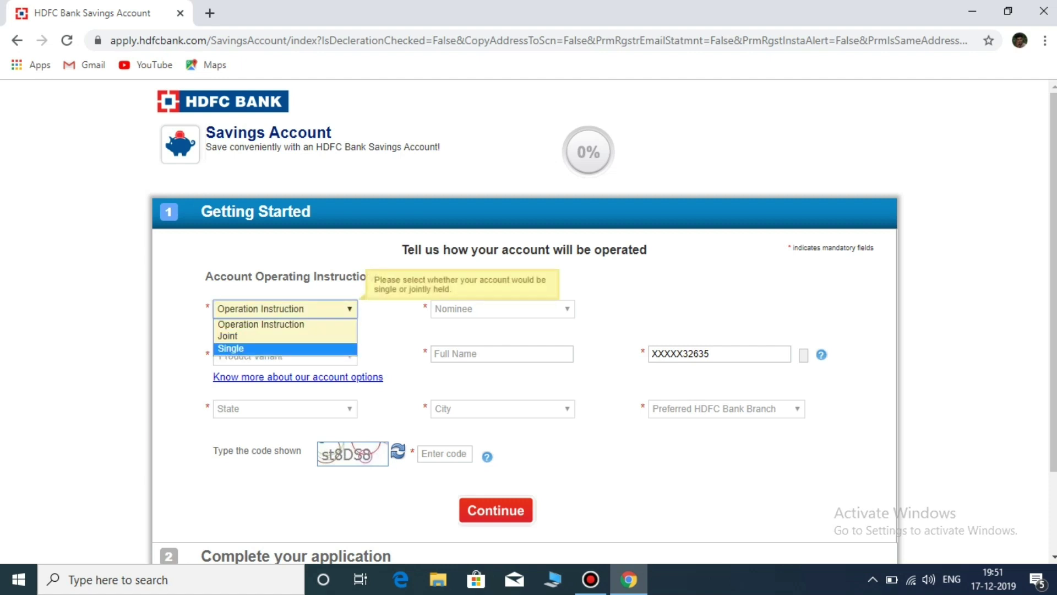
key("Return")
left_click(285, 356)
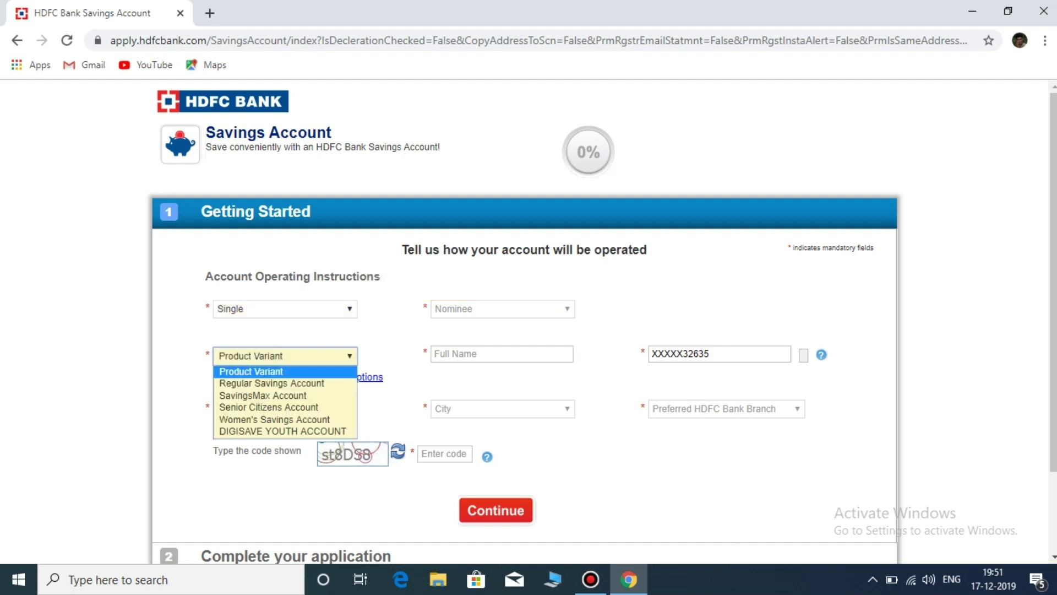
key("Down")
key("Down")
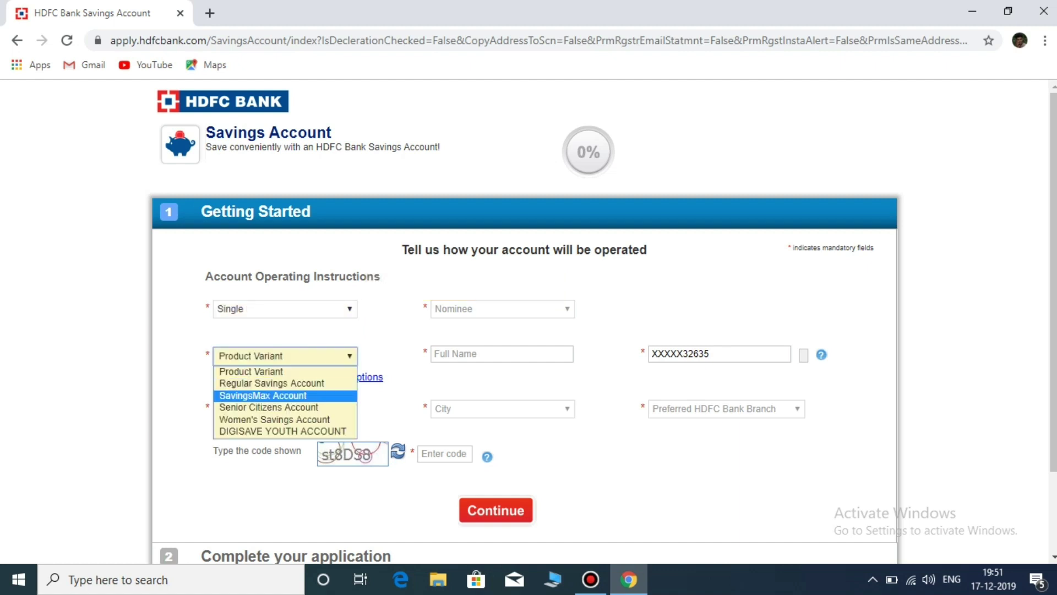
key("Down")
key("Down")
key("Down")
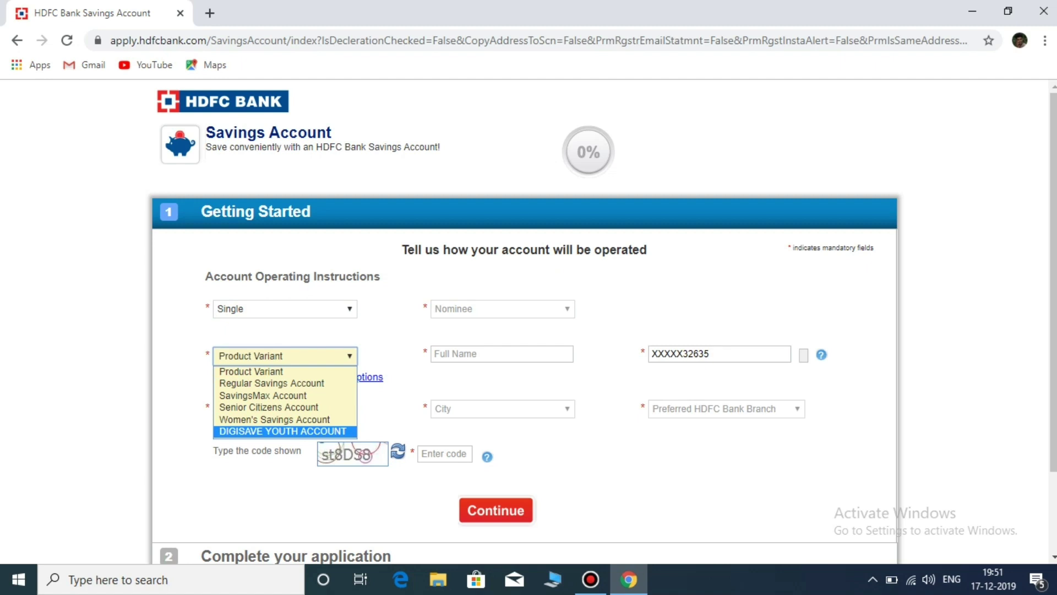
key("Up")
key("Up")
key("Up")
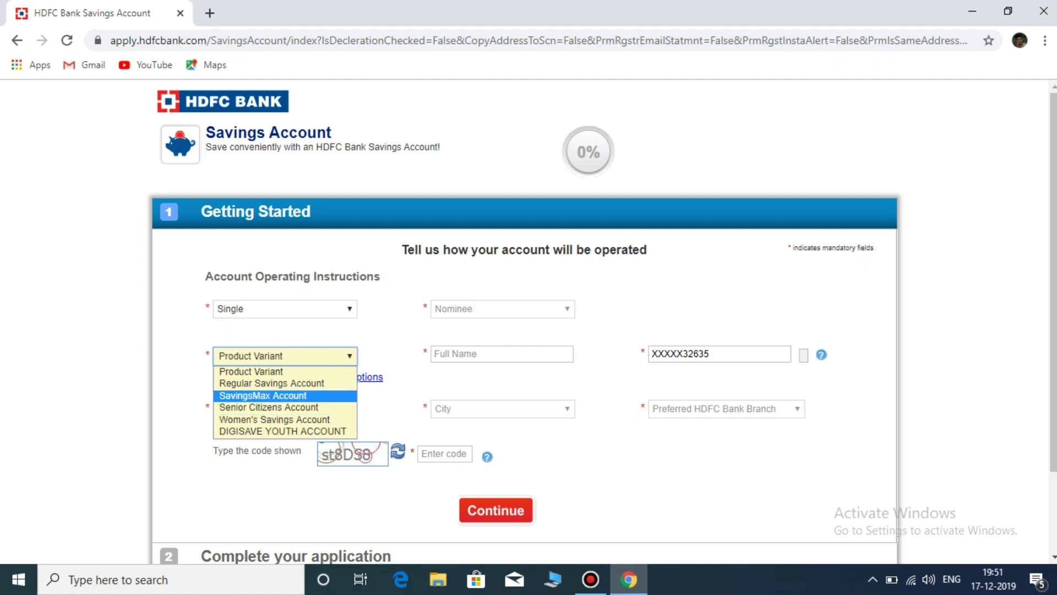
key("Down")
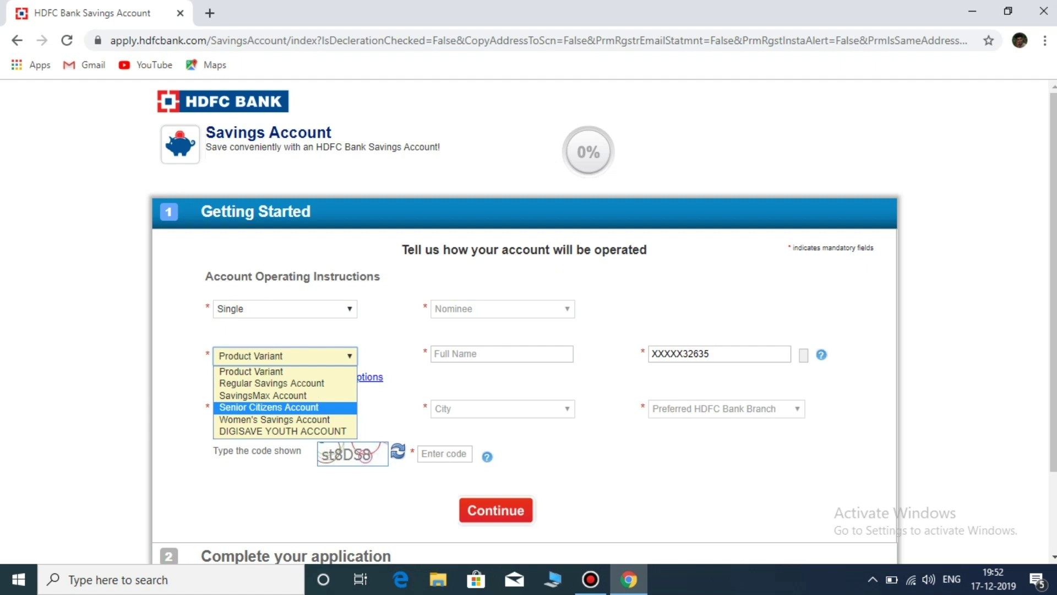
key("Down")
key("Down")
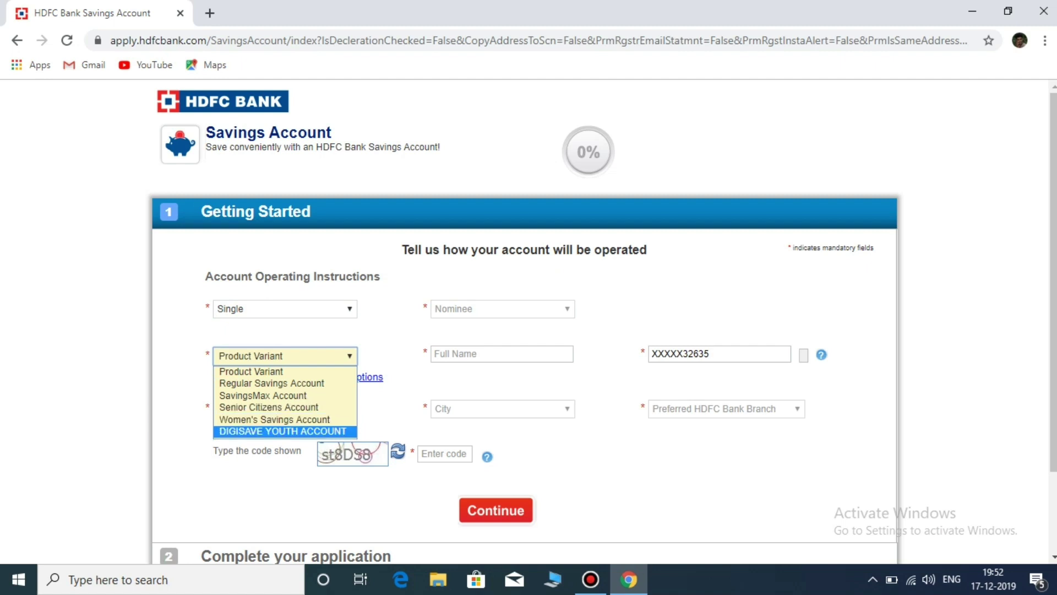
key("Up")
key("Up")
key("Up")
key("Up")
key("Up")
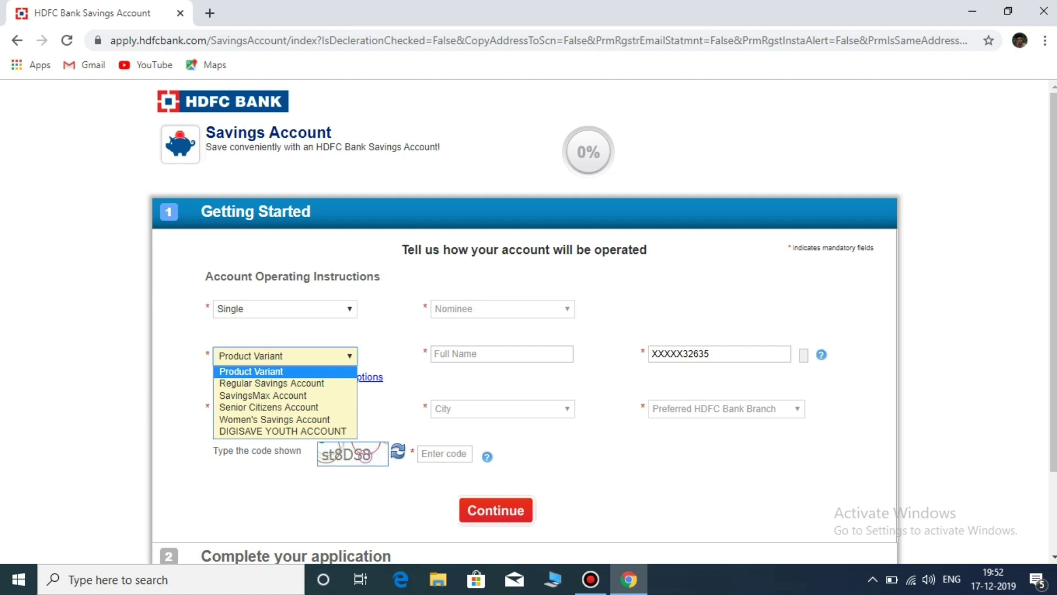
key("Escape")
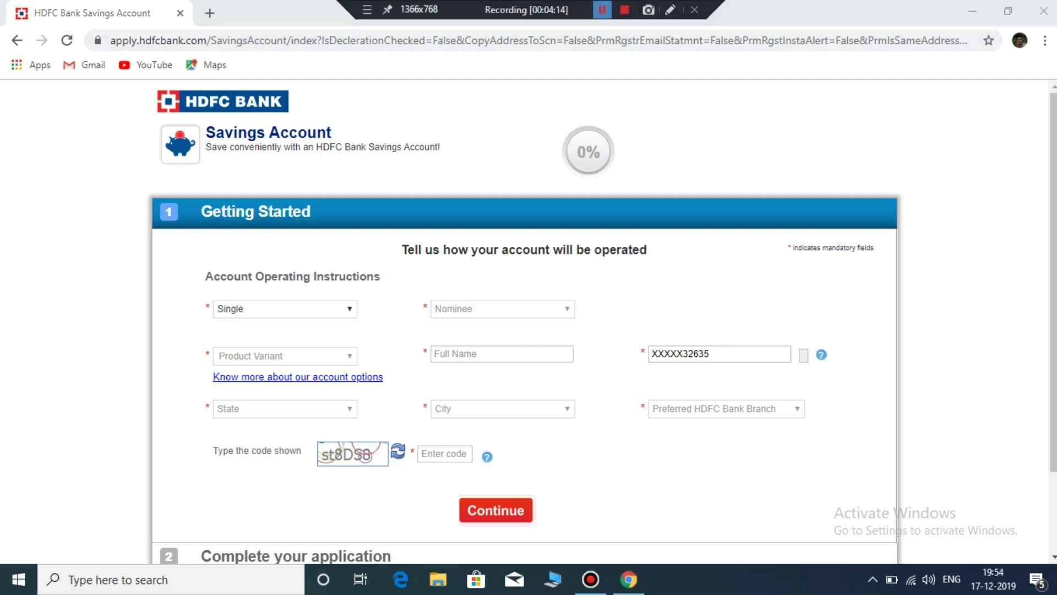
left_click(285, 356)
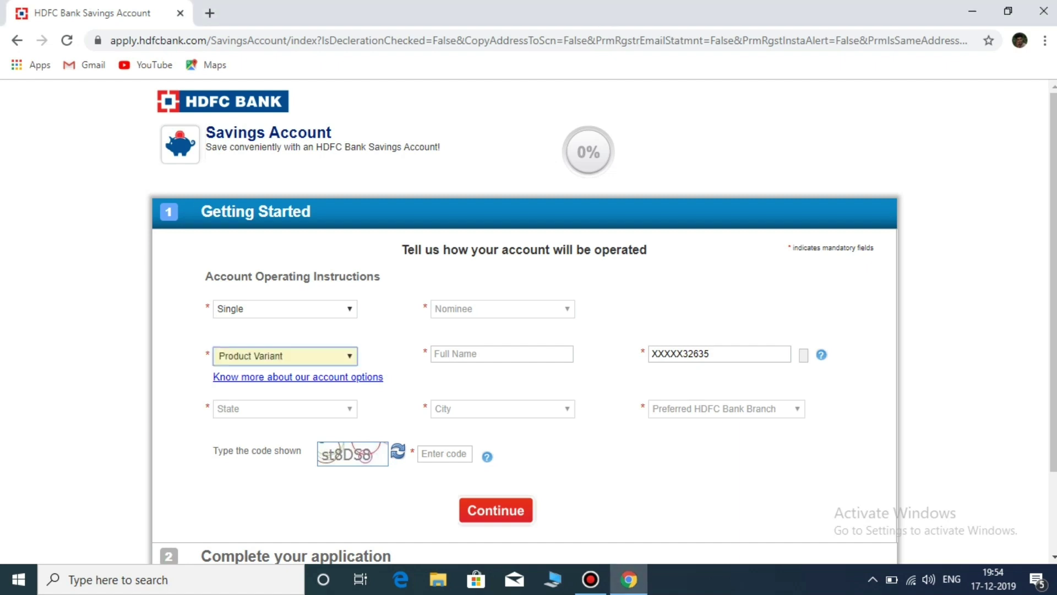
key("alt+Down")
key("Down")
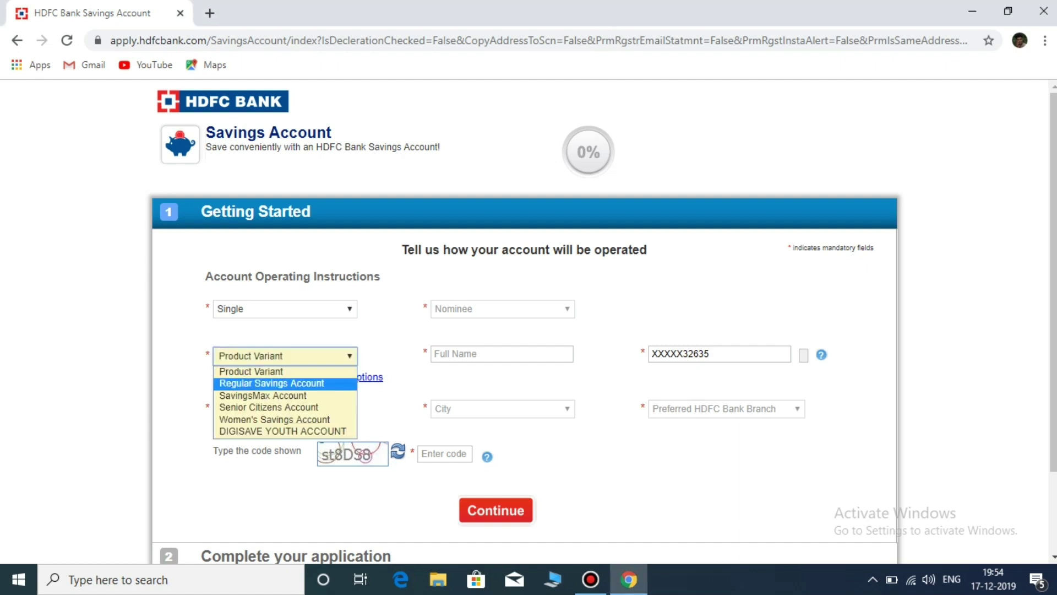
key("Return")
Step: Set the state to Kerala and choose No for nominee
key("Tab")
key("alt+Down")
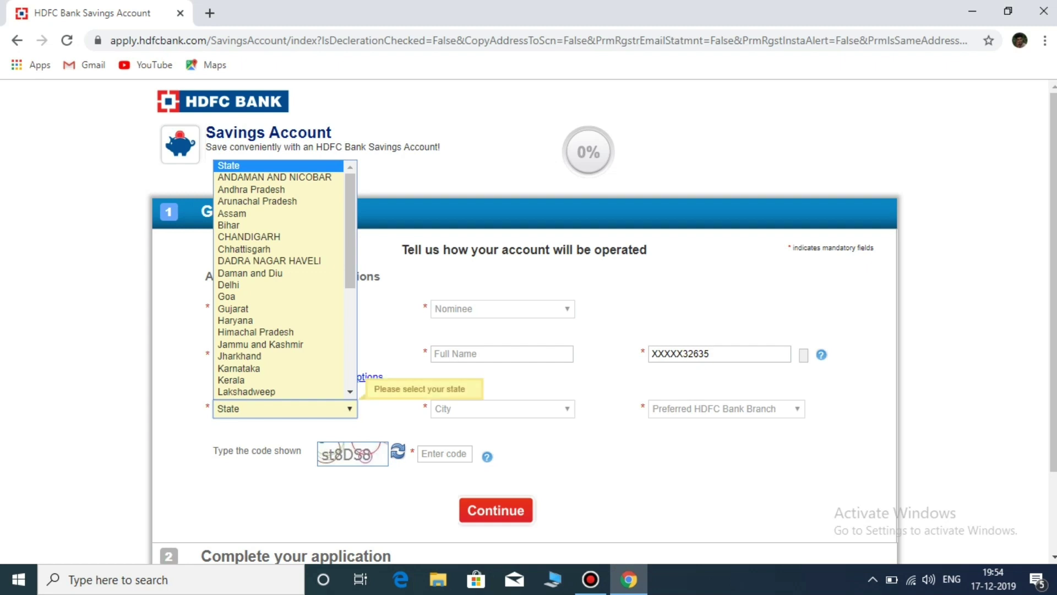
type("ke")
key("Return")
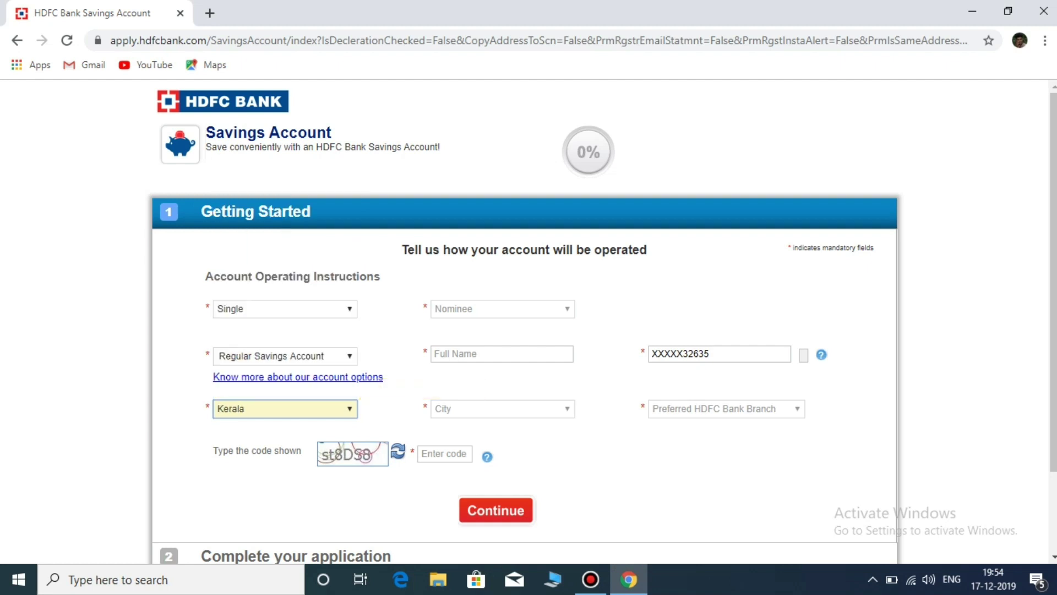
key("Tab")
key("alt+Down")
key("Down")
key("Down")
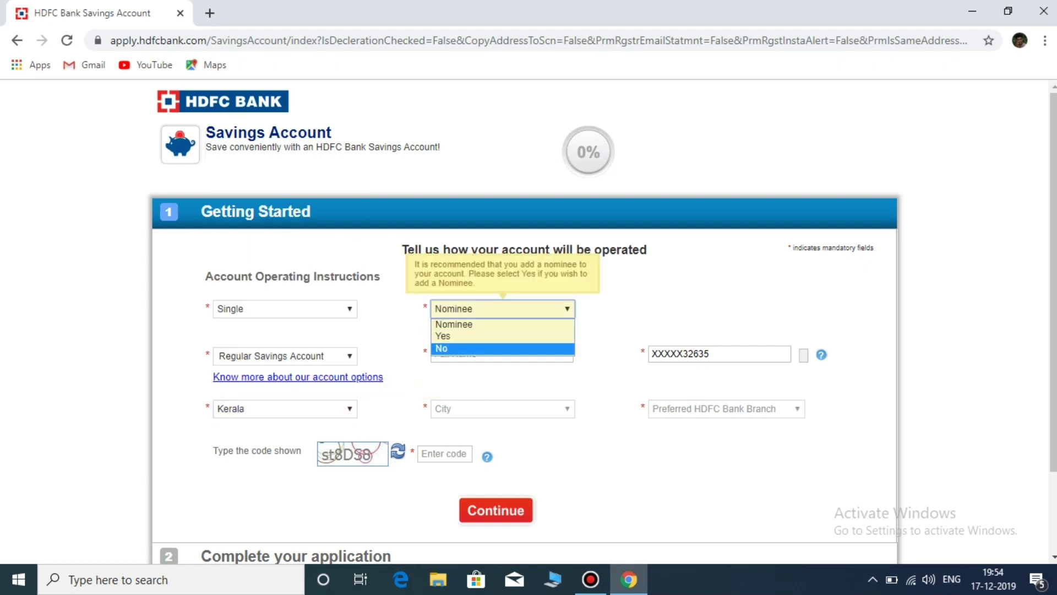
key("Return")
Step: Enter the applicant's full name and select WADAKKANCHERRY as the city
key("Tab")
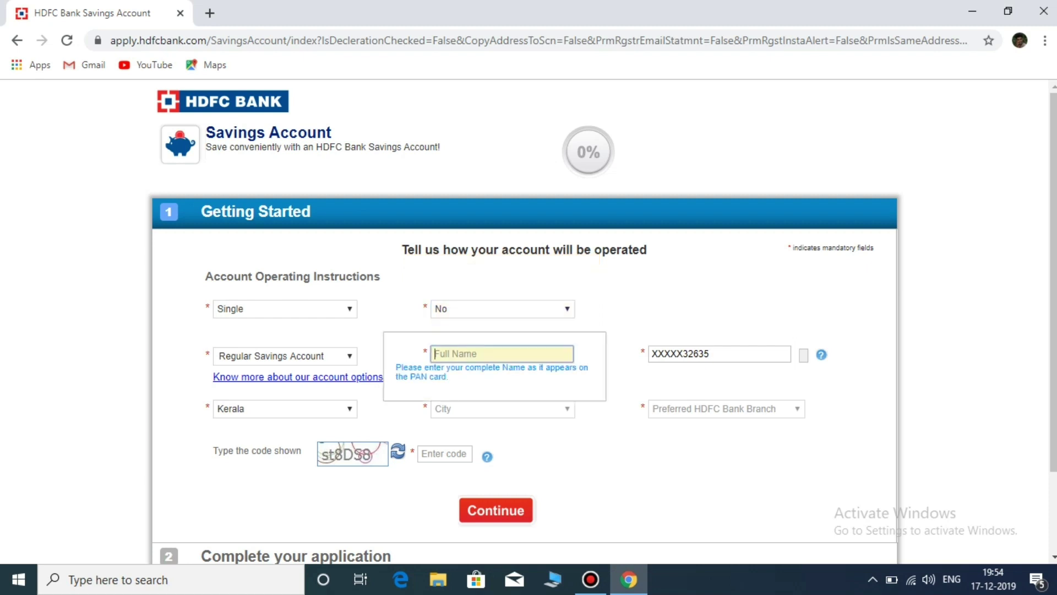
key("Tab")
key("alt+Down")
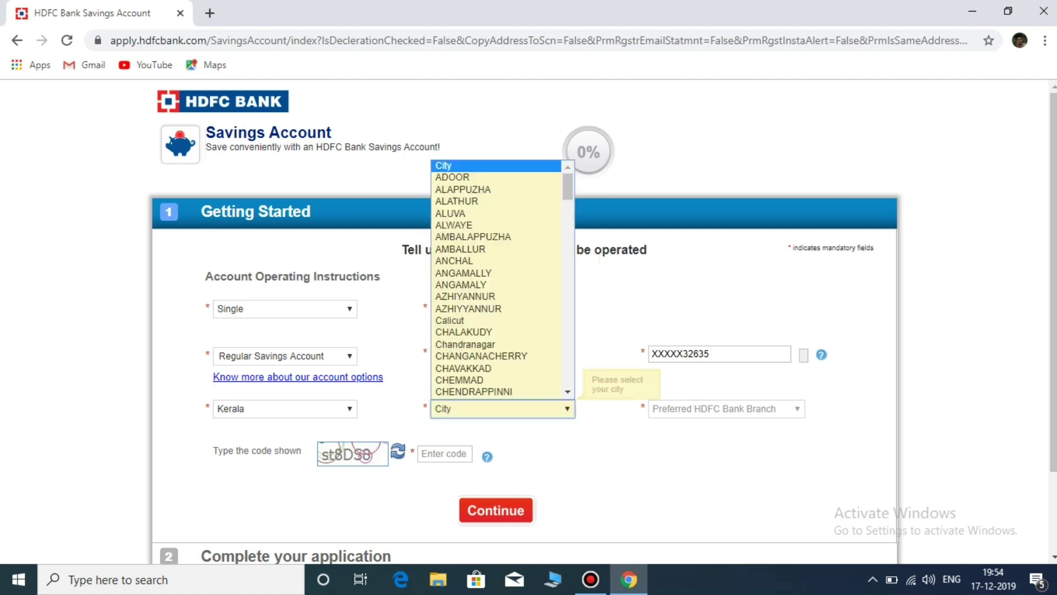
type("chen")
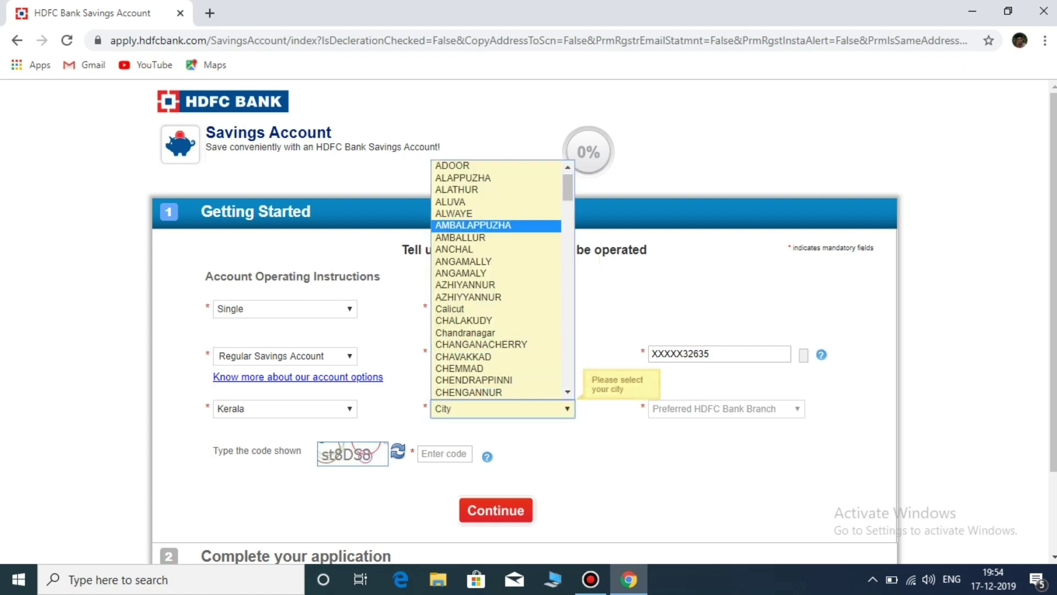
key("w")
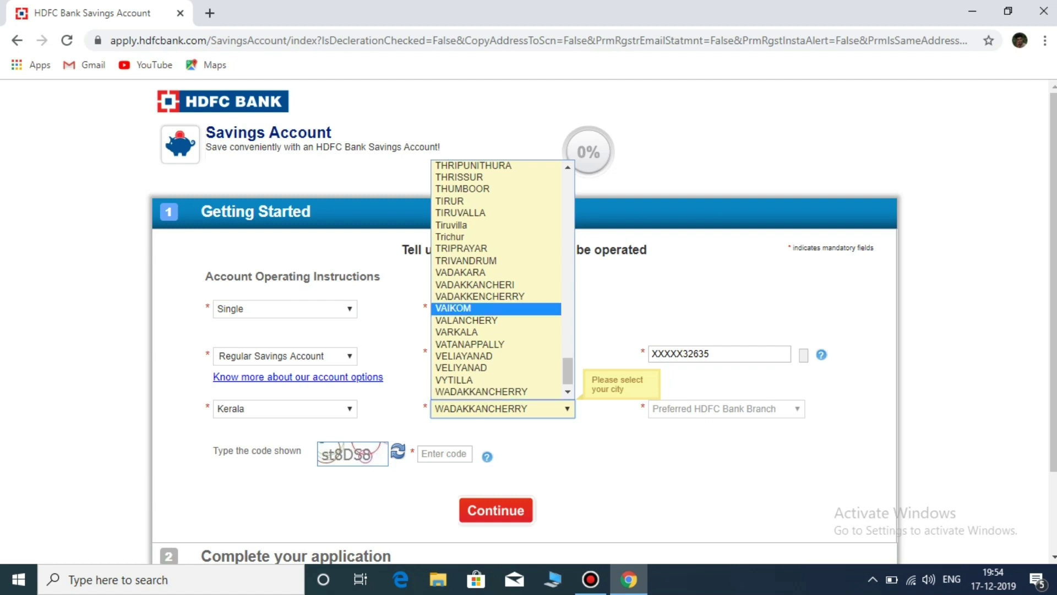
scroll(496, 392, "down", 1)
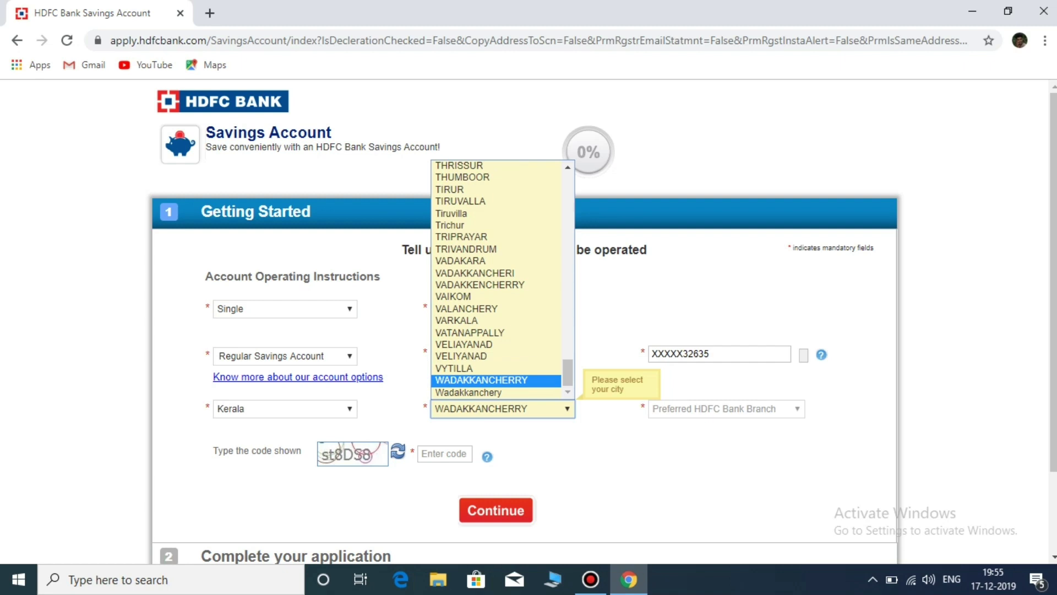
key("Return")
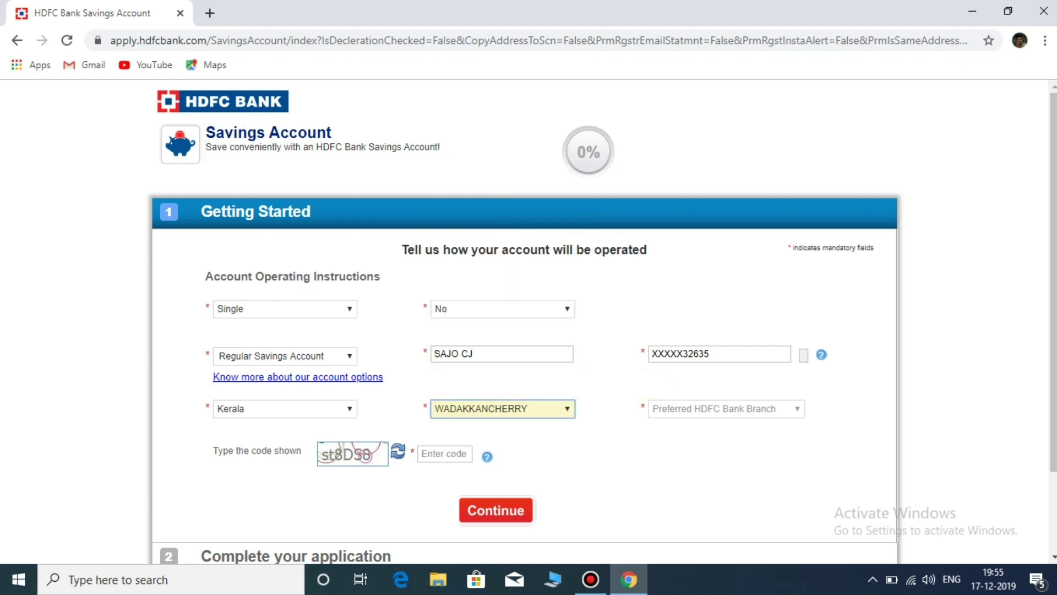
Step: Choose the Wadakkancherry branch, enter the captcha code, and continue
key("Tab")
key("alt+Down")
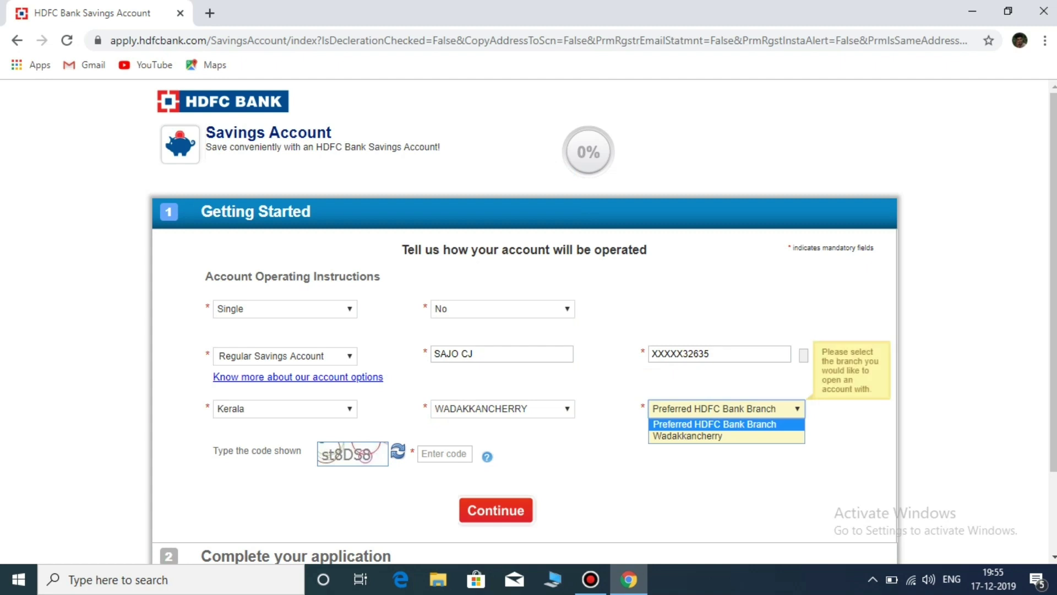
key("Down")
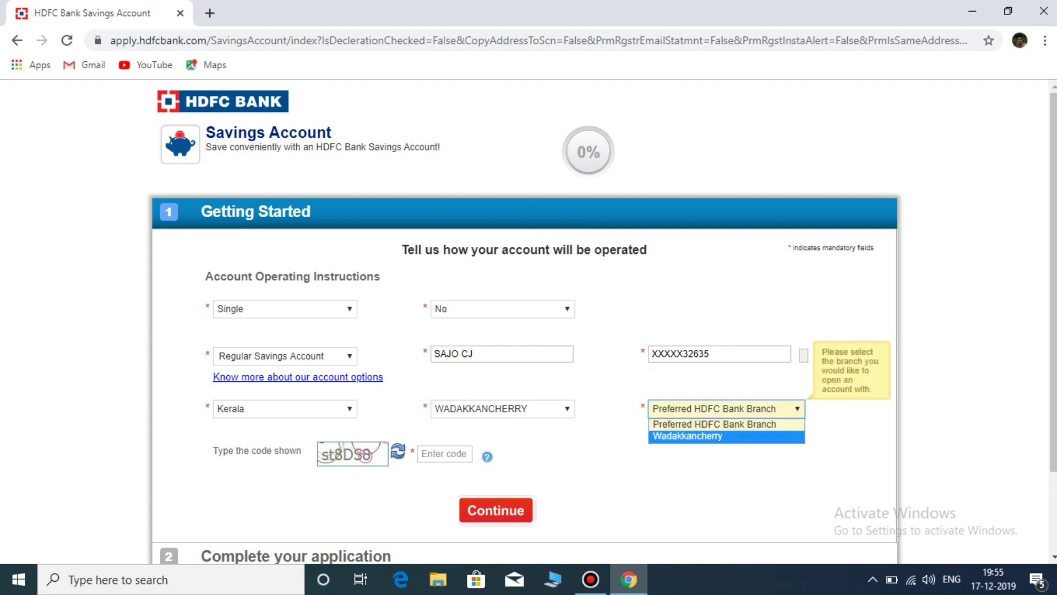
key("Return")
key("Tab")
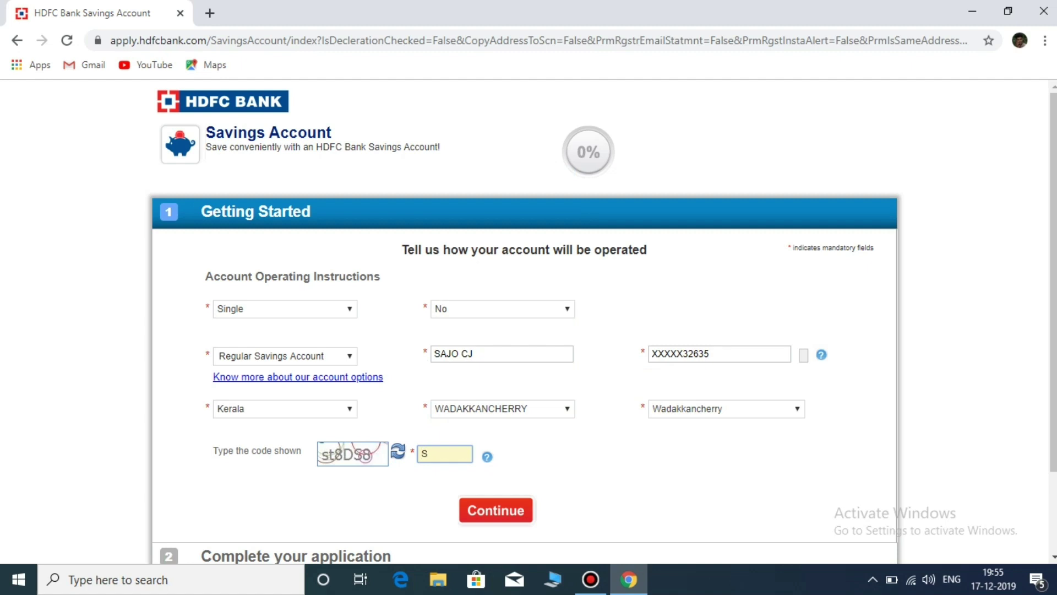
type("st8DS8")
key("Tab")
key("Return")
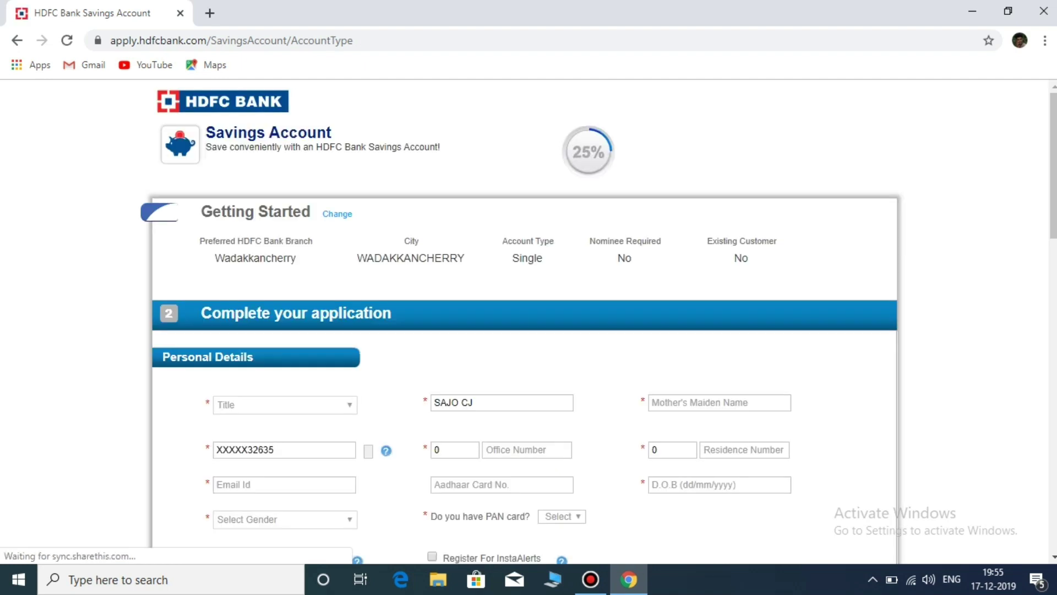
Step: Select title Mr. and enter the applicant's e-mail address, correcting its typos
key("alt+Down")
key("Down")
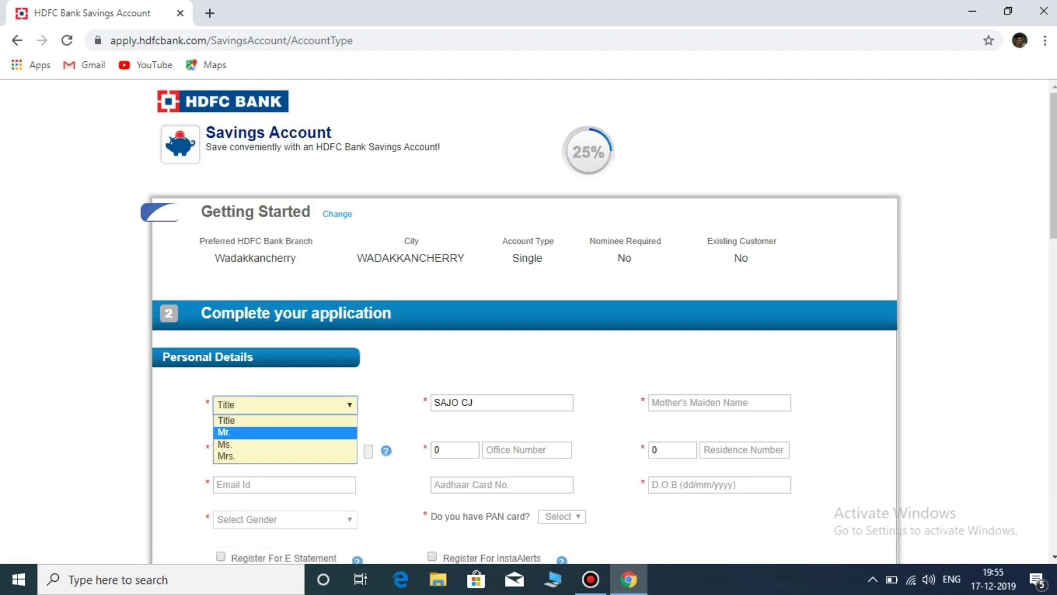
key("Return")
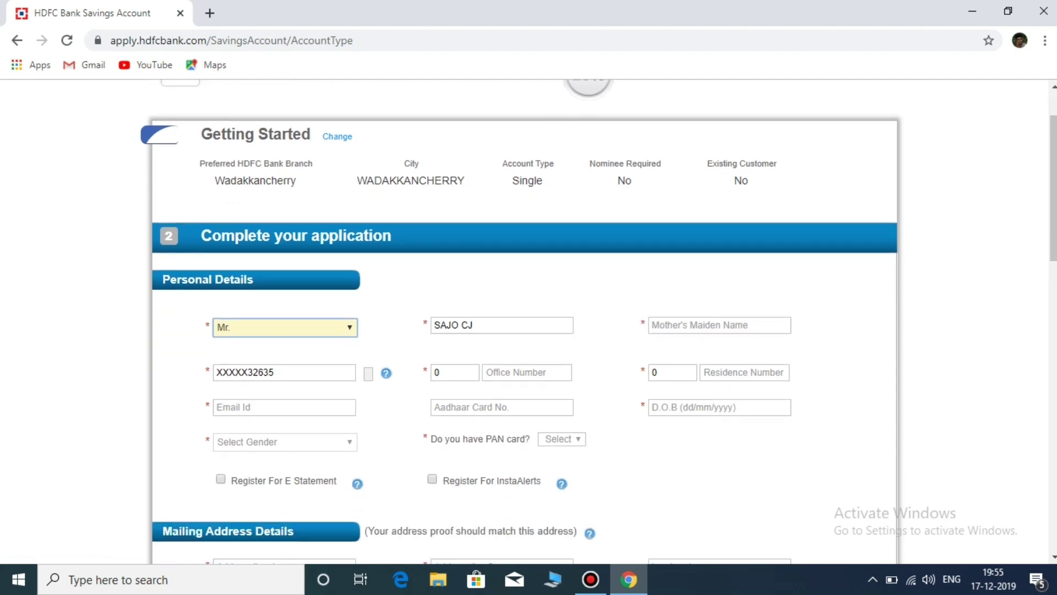
left_click(285, 407)
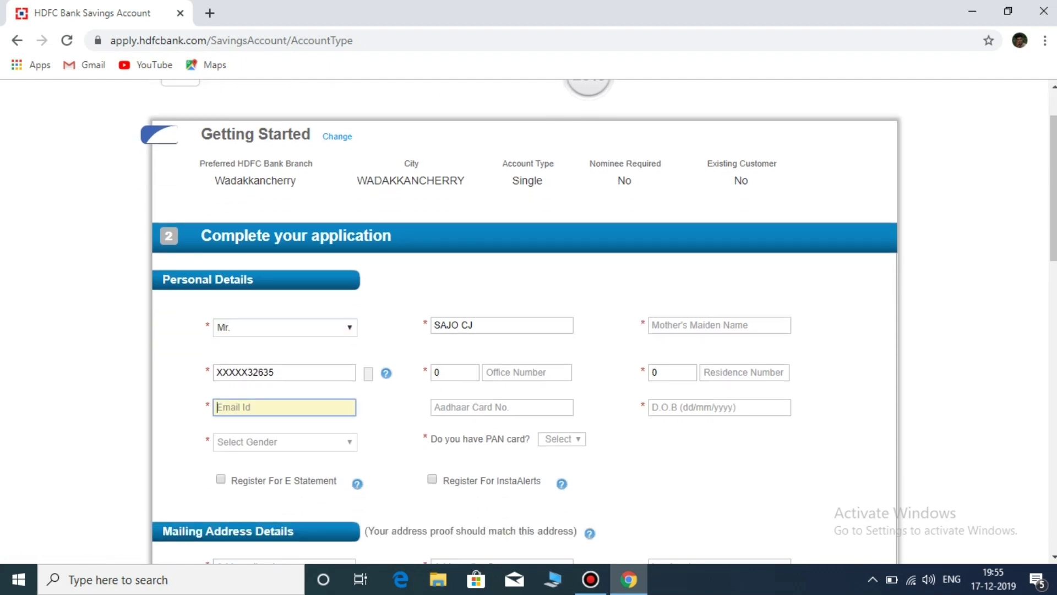
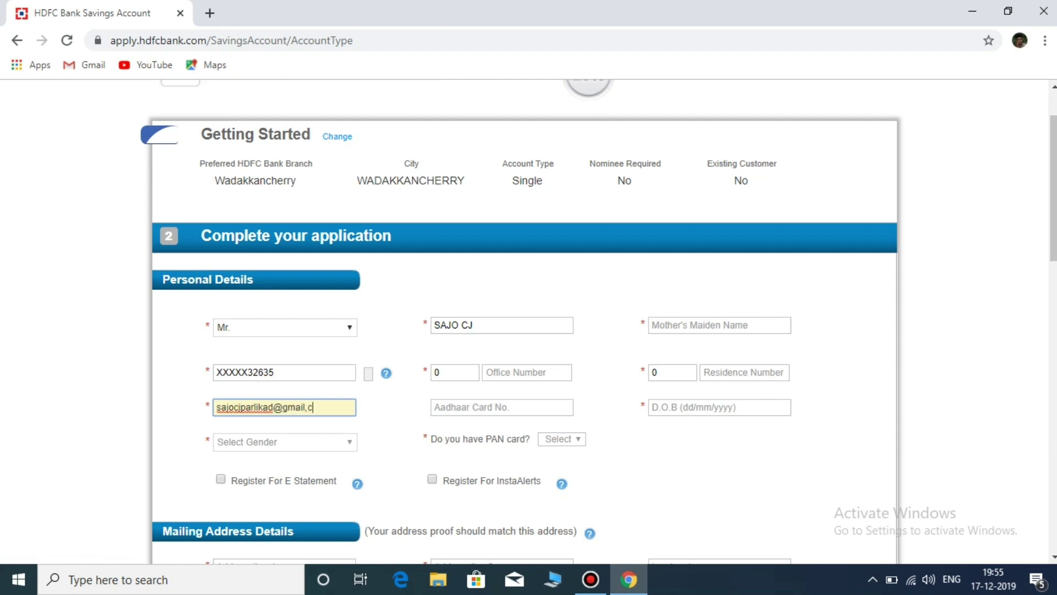
left_click(308, 406)
key("BackSpace")
type(".com")
Step: Set the gender to Male
left_click(284, 442)
key("Up")
key("Return")
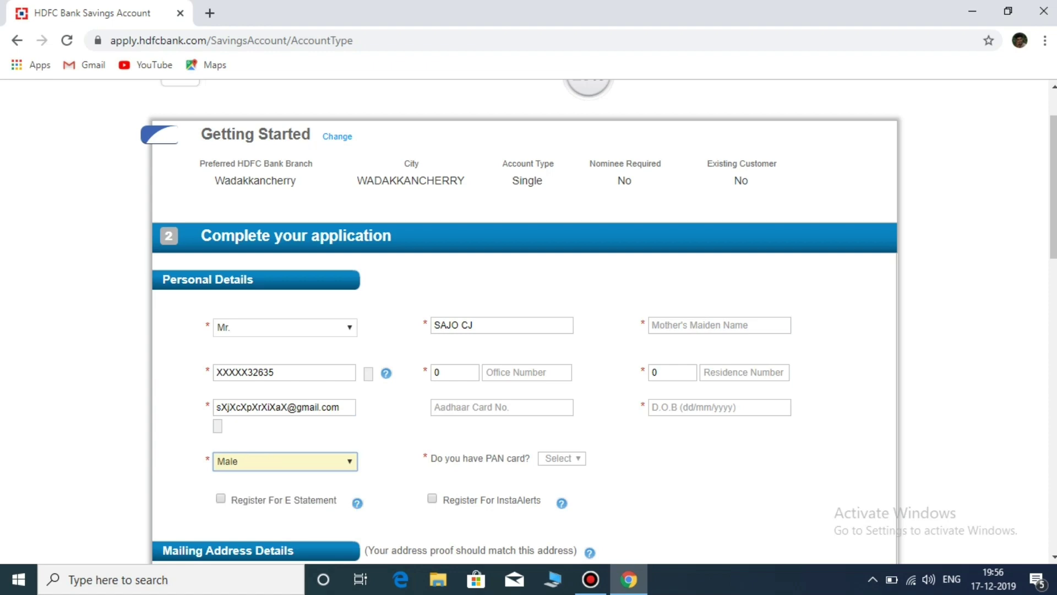
scroll(528, 324, "down", 4)
scroll(528, 325, "up", 3)
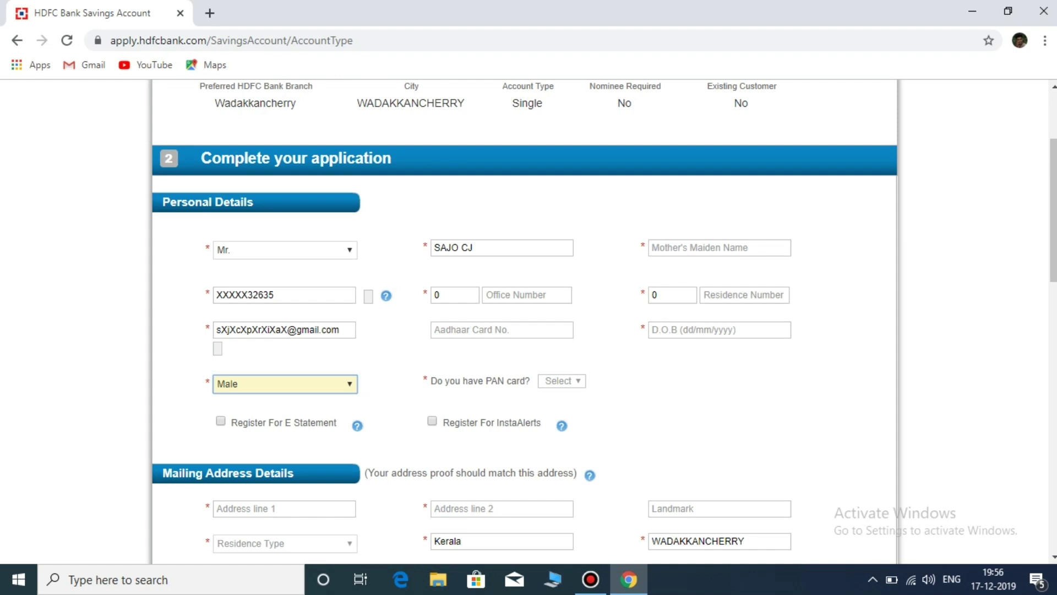
left_click(527, 294)
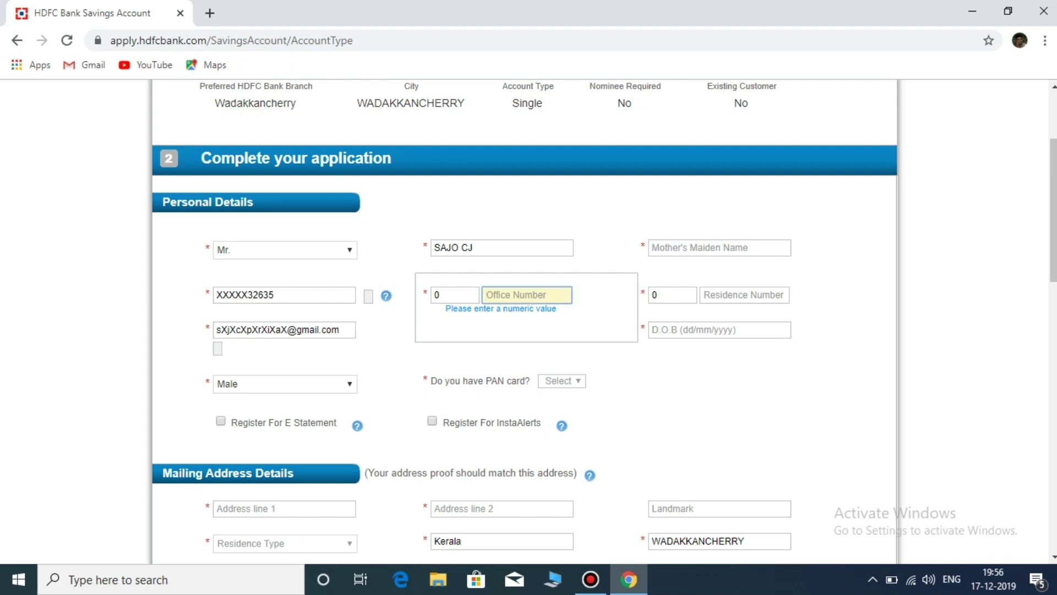
Step: Enter the mother's maiden name and the applicant's Aadhaar card number
left_click(719, 247)
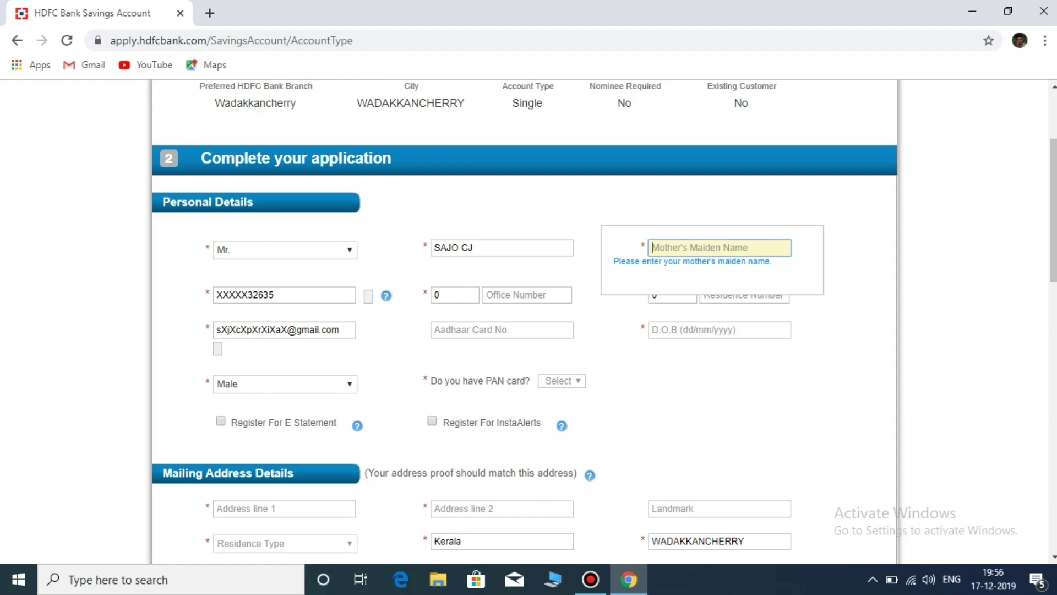
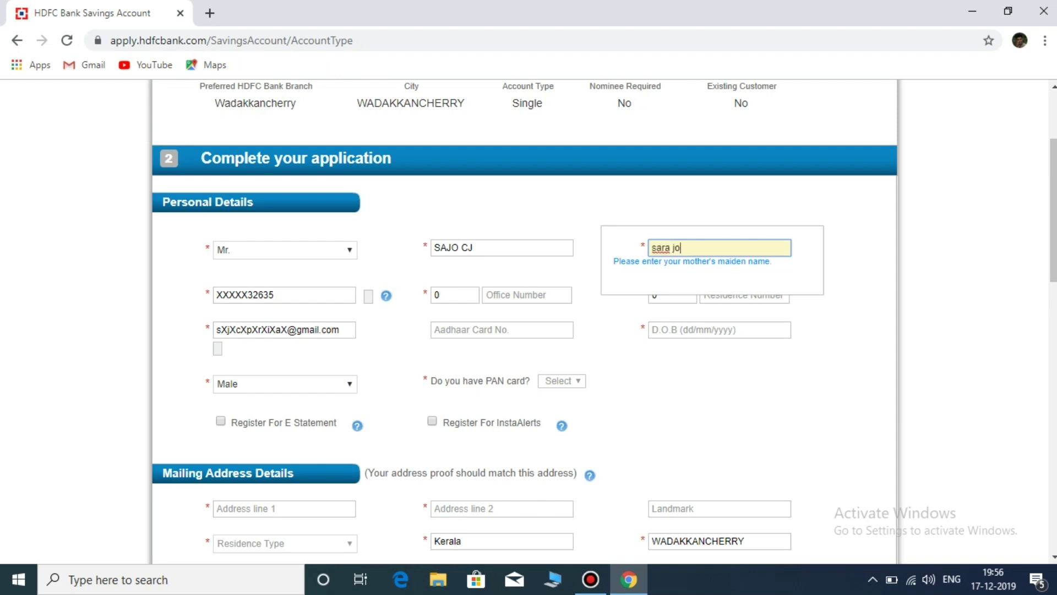
key("Tab")
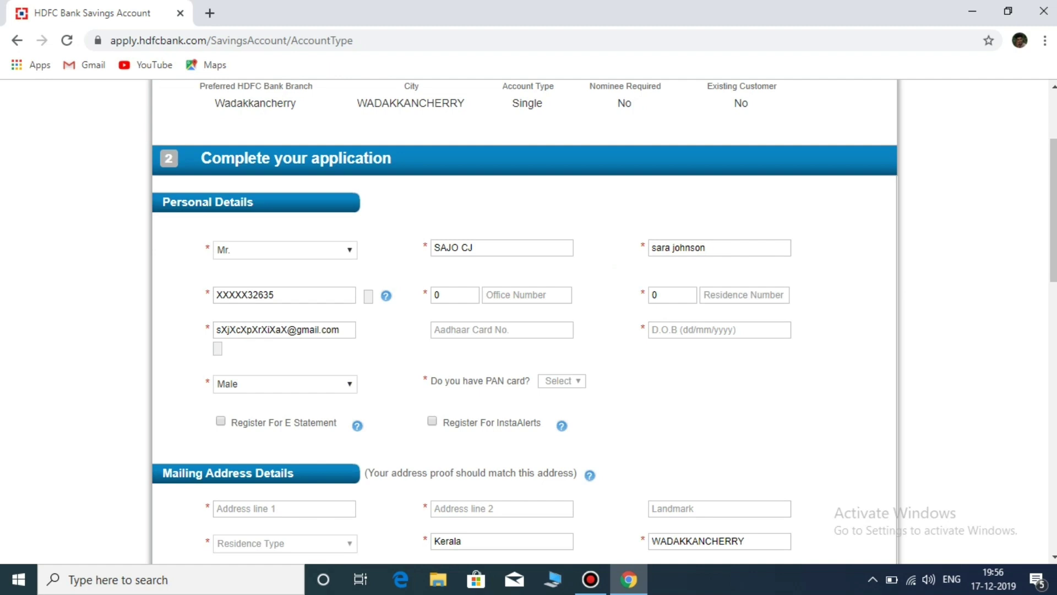
left_click(502, 329)
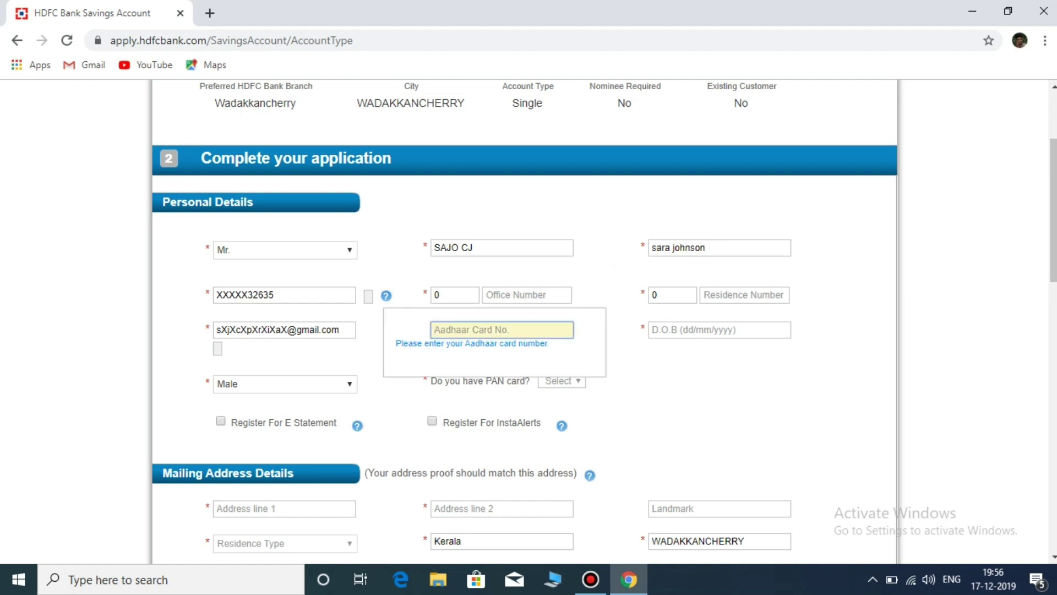
key("Tab")
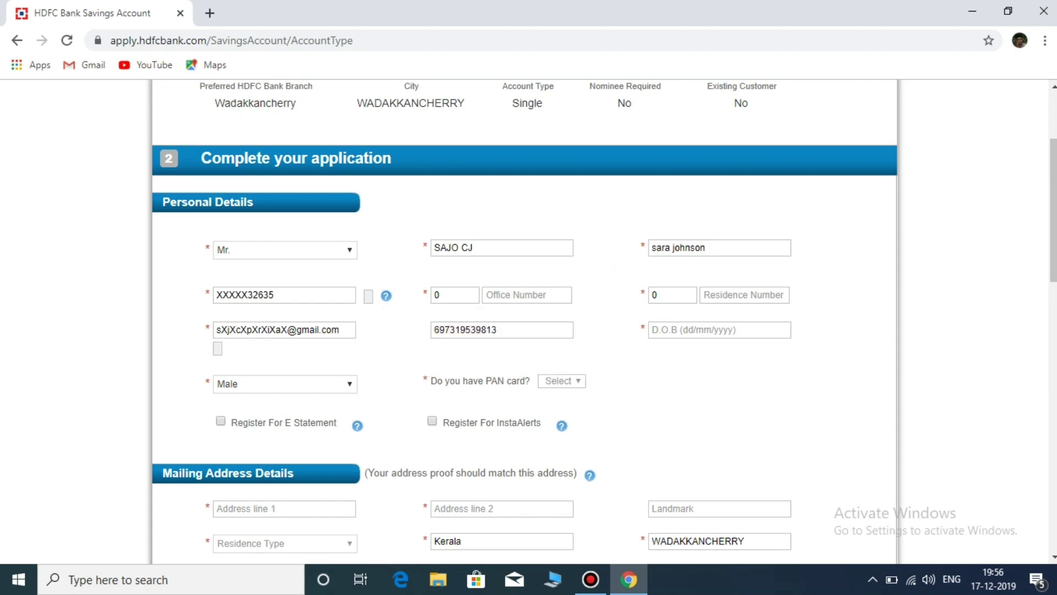
left_click(719, 330)
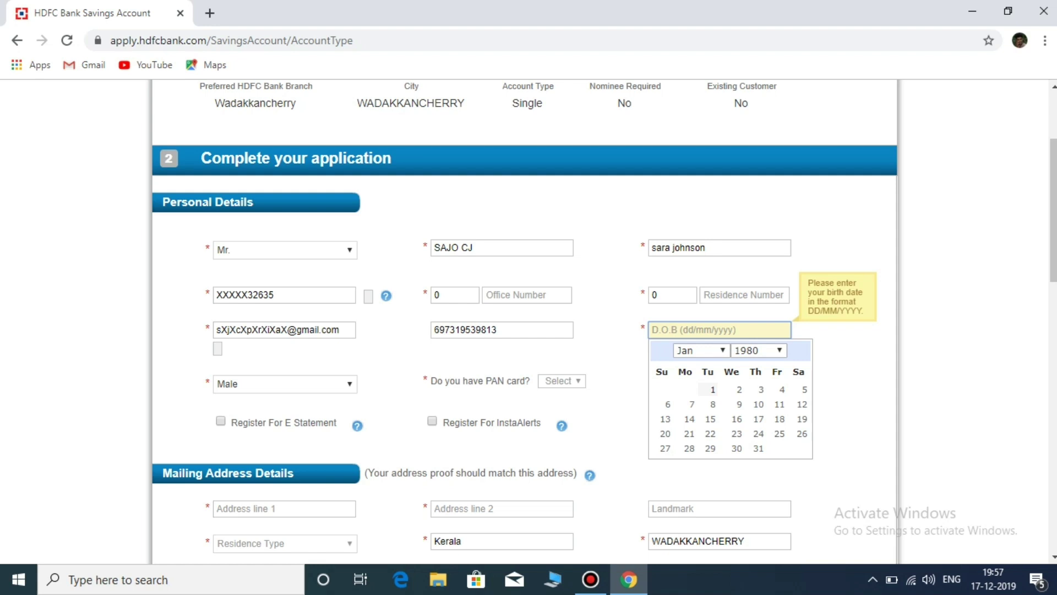
left_click(562, 381)
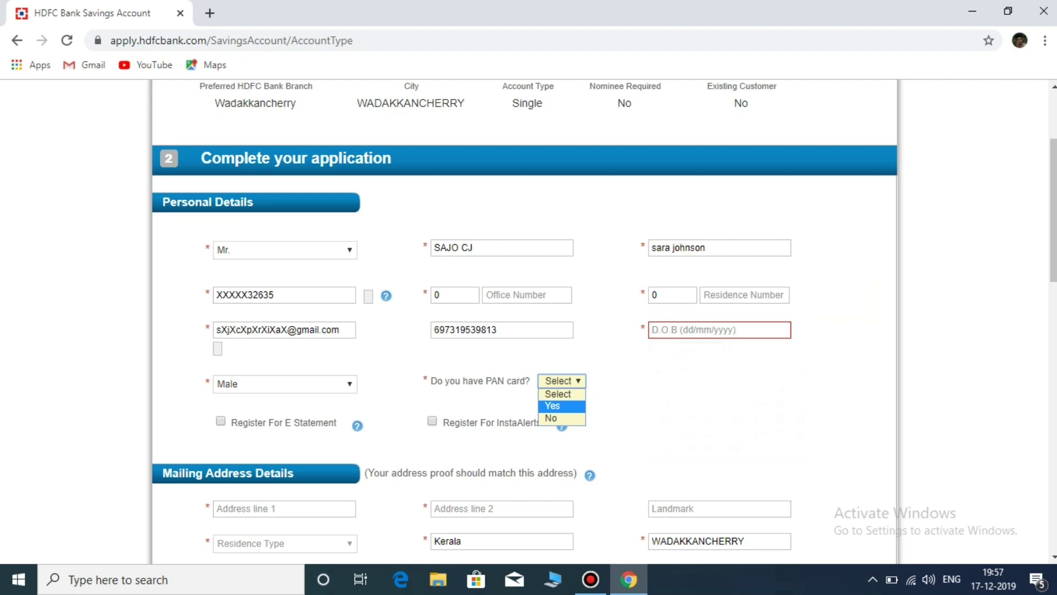
key("Return")
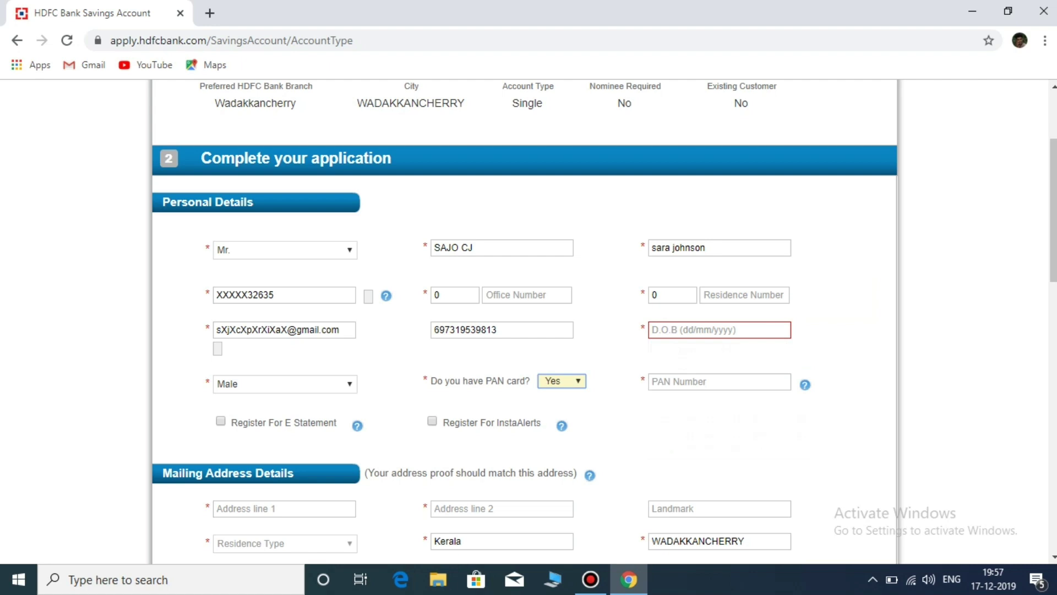
left_click(719, 330)
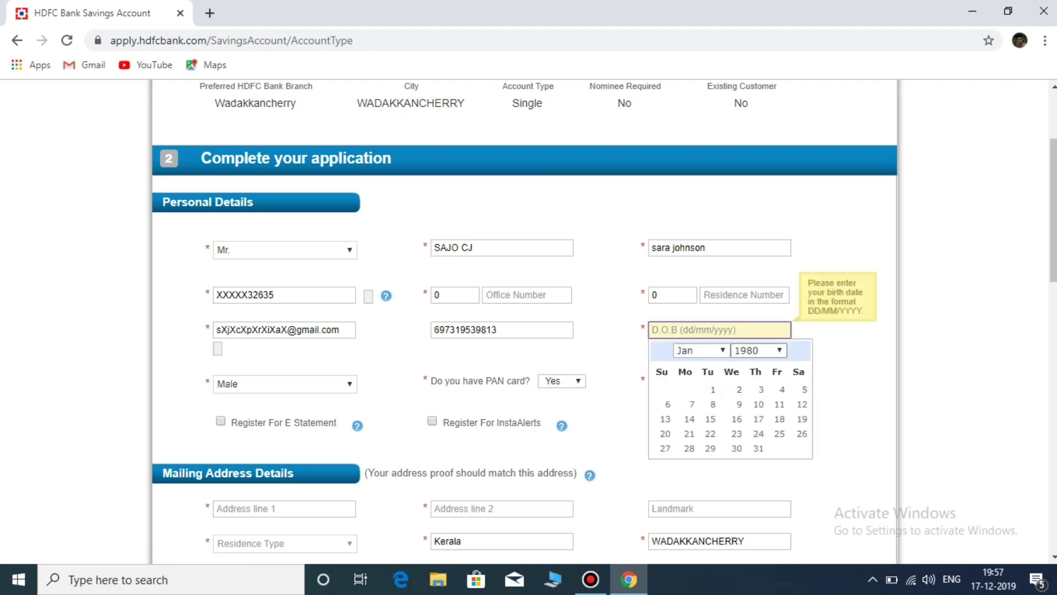
left_click(758, 350)
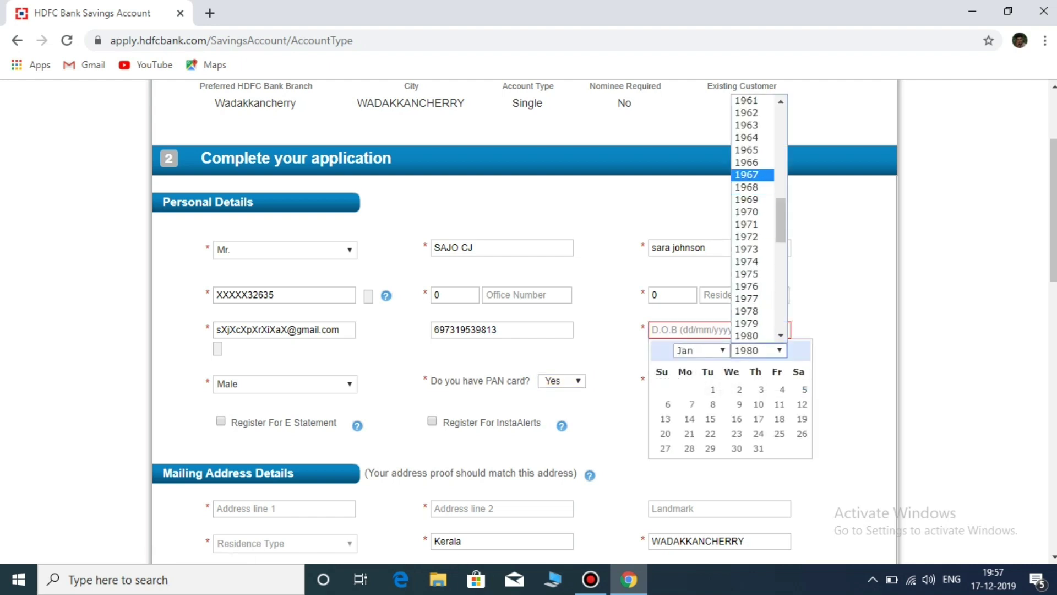
left_click(746, 187)
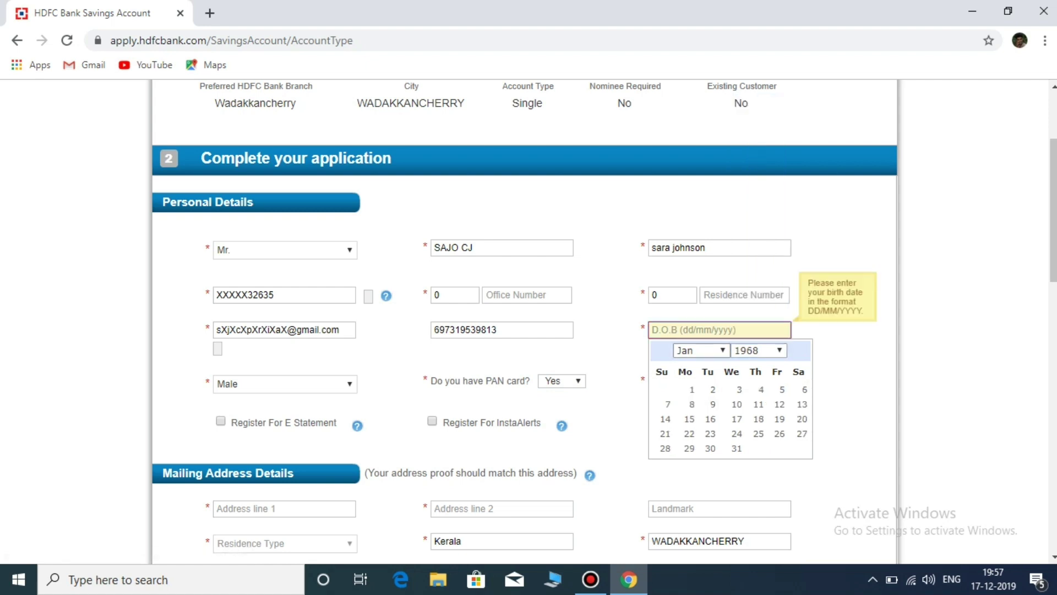
left_click(699, 350)
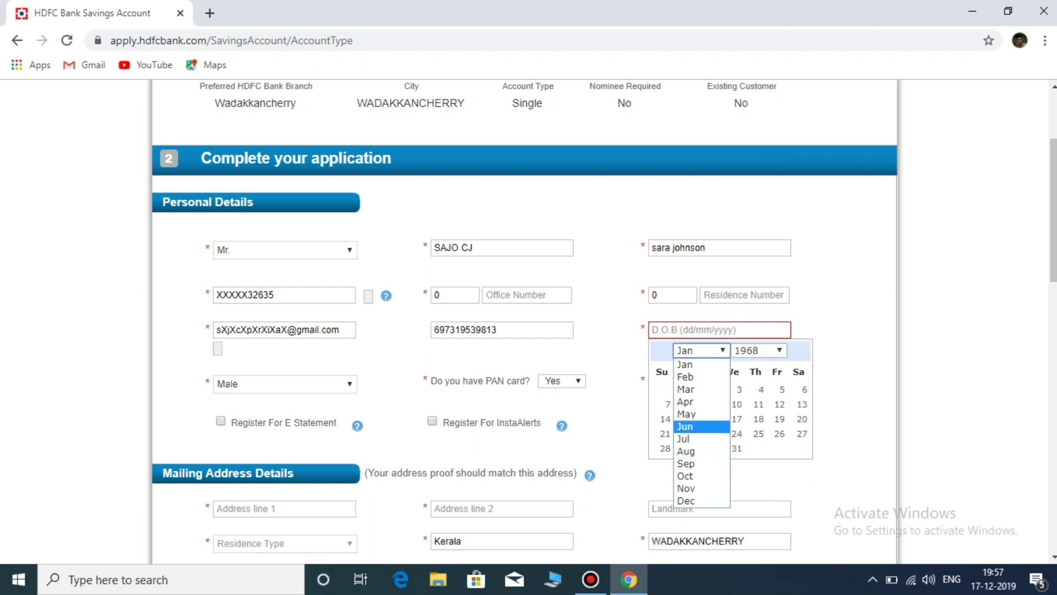
left_click(687, 414)
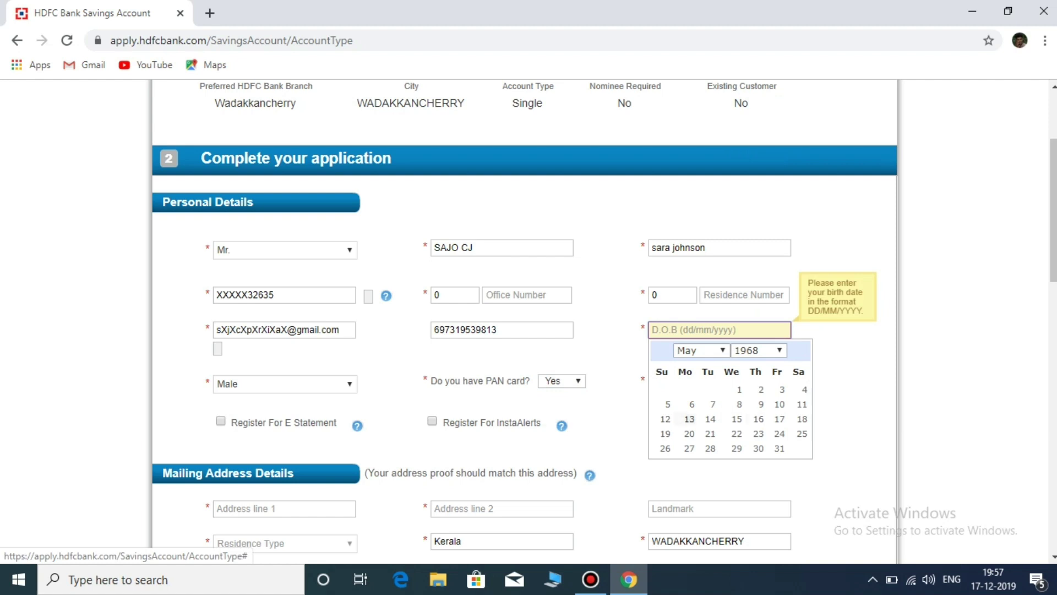
left_click(689, 448)
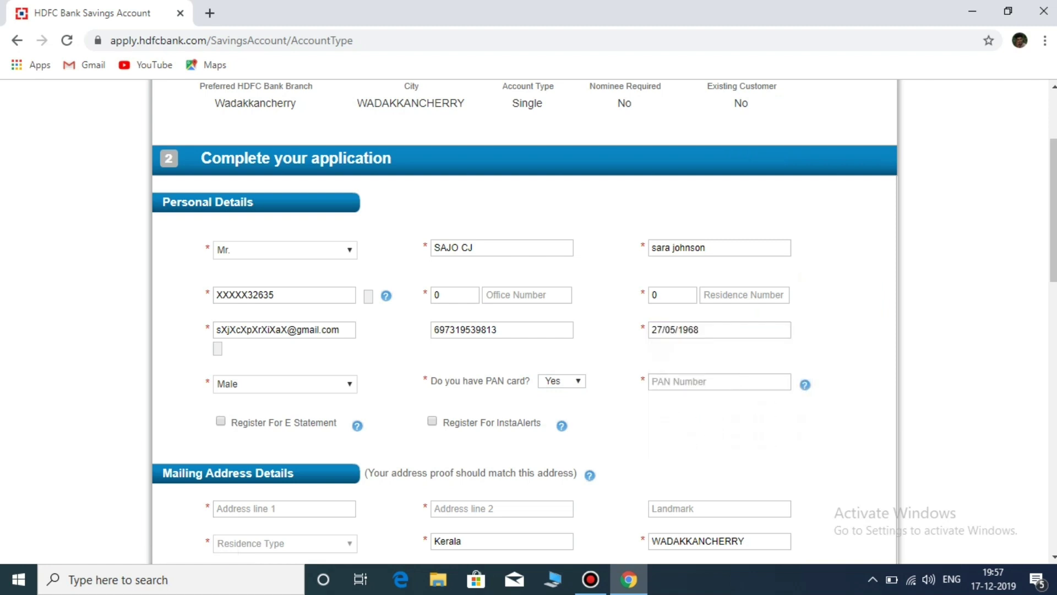
Step: Register for E Statement and InstaAlerts, acknowledging both notices
left_click(220, 420)
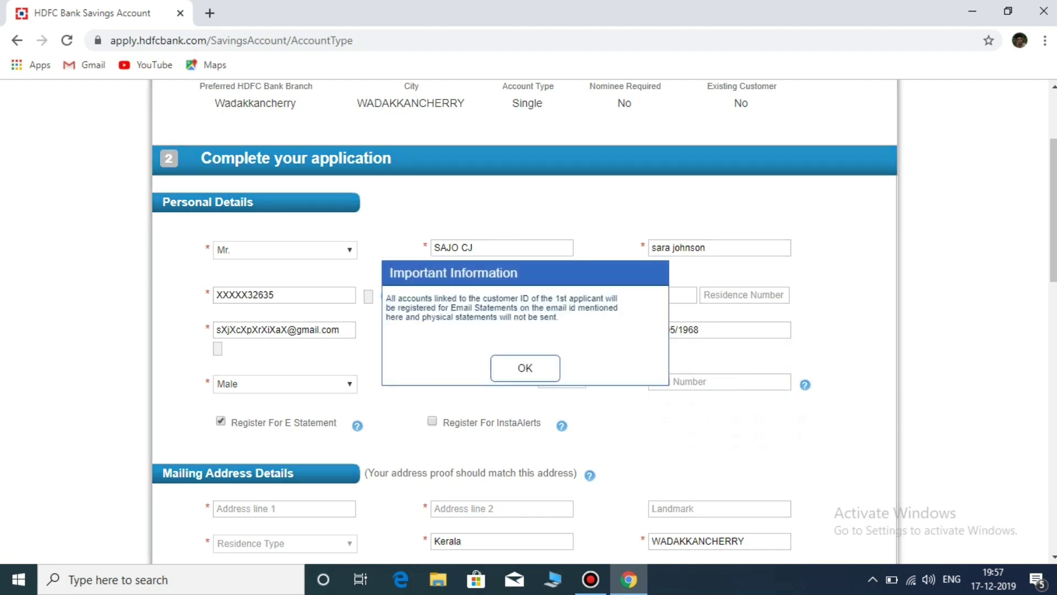
key("Return")
key("space")
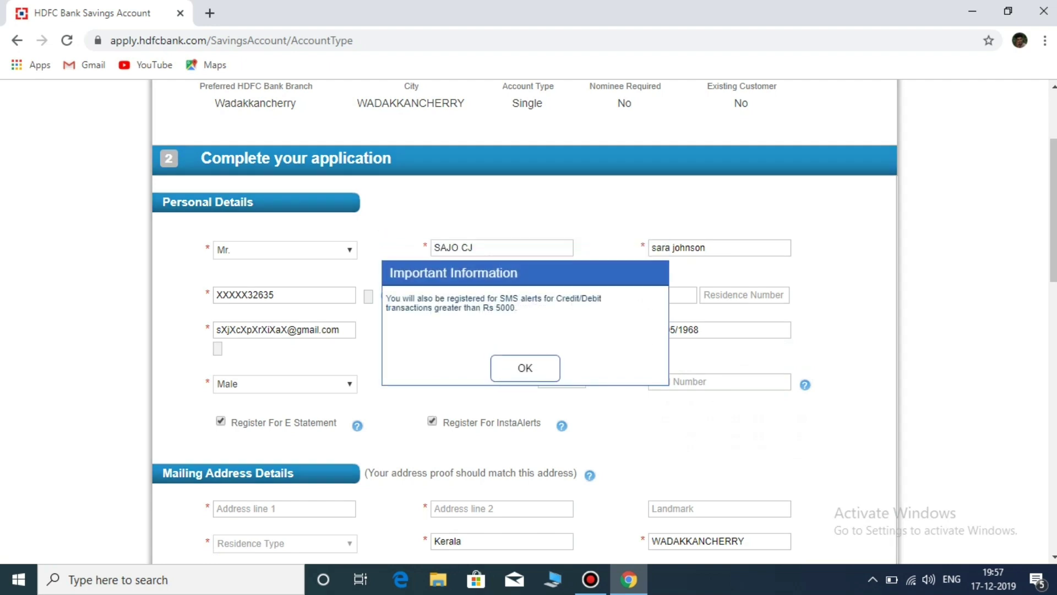
key("Return")
scroll(523, 322, "down", 3)
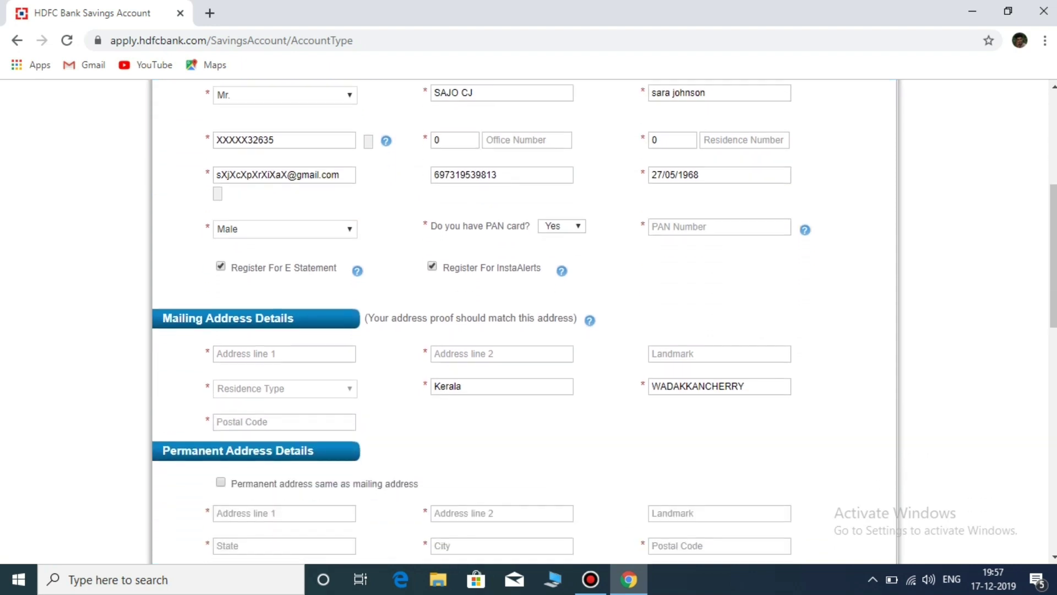
Step: Type the house name and locality into mailing Address line 1
left_click(284, 353)
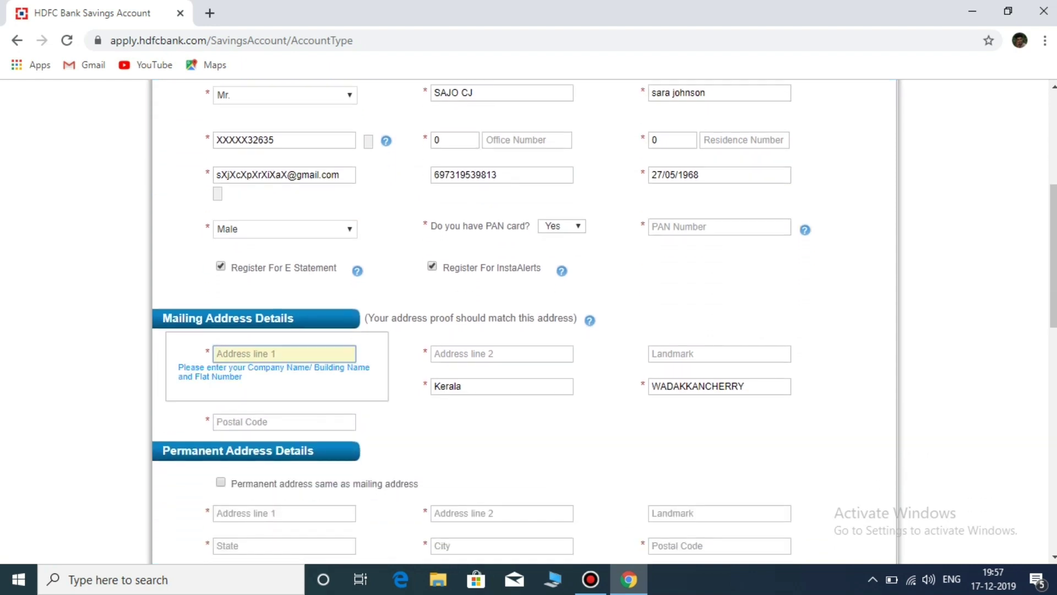
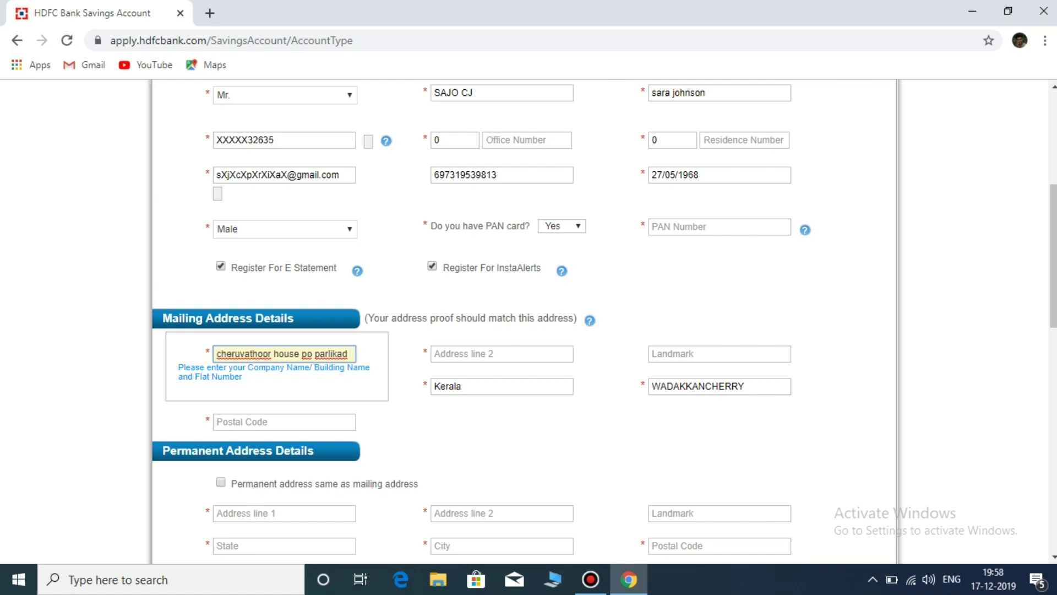
left_click(501, 353)
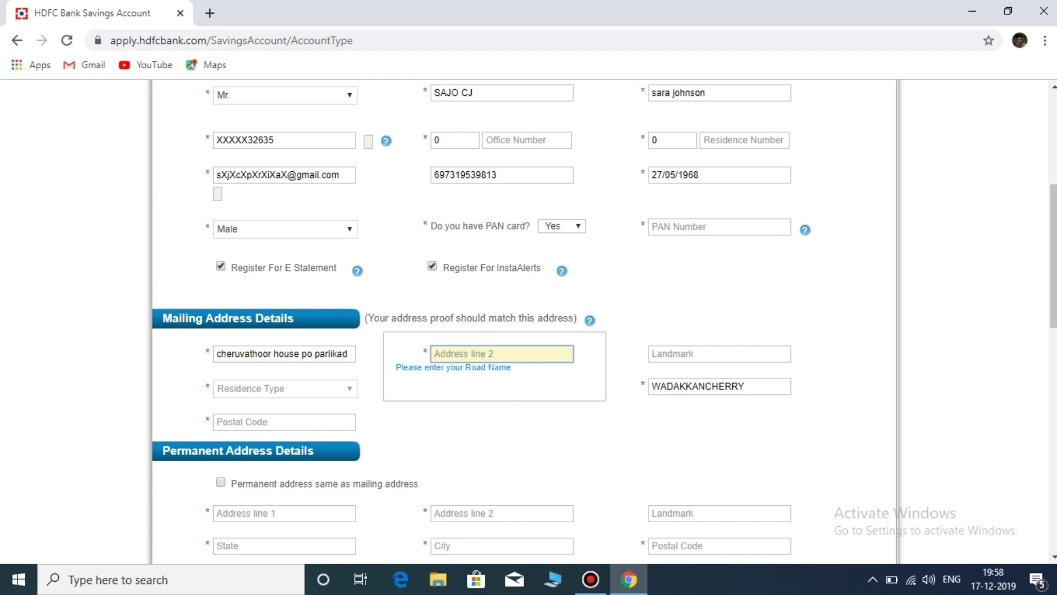
Step: Correct Address line 1 so it holds the full house name and locality
left_click(347, 354)
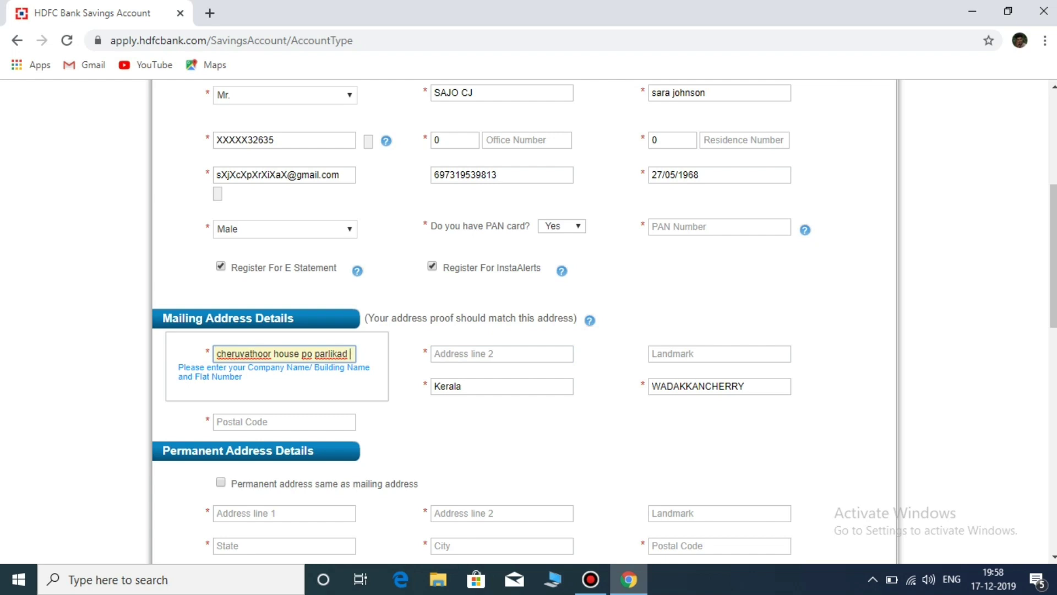
key("BackSpace")
key("BackSpace")
key("BackSpace")
key("BackSpace")
key("BackSpace")
key("BackSpace")
key("BackSpace")
key("BackSpace")
key("BackSpace")
key("BackSpace")
key("BackSpace")
key("BackSpace")
key("BackSpace")
key("BackSpace")
key("BackSpace")
key("BackSpace")
key("BackSpace")
key("BackSpace")
key("BackSpace")
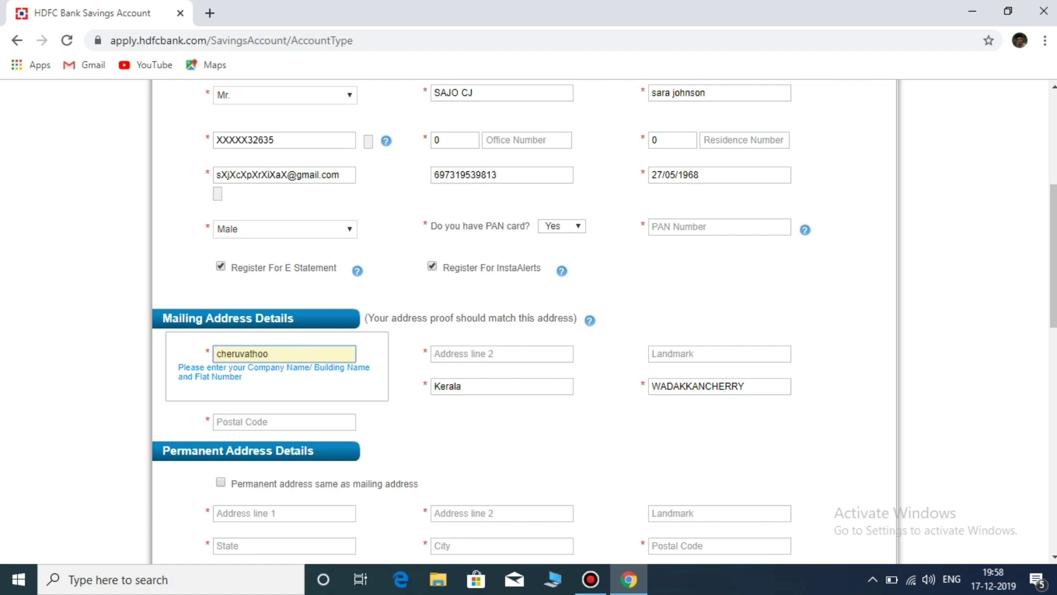
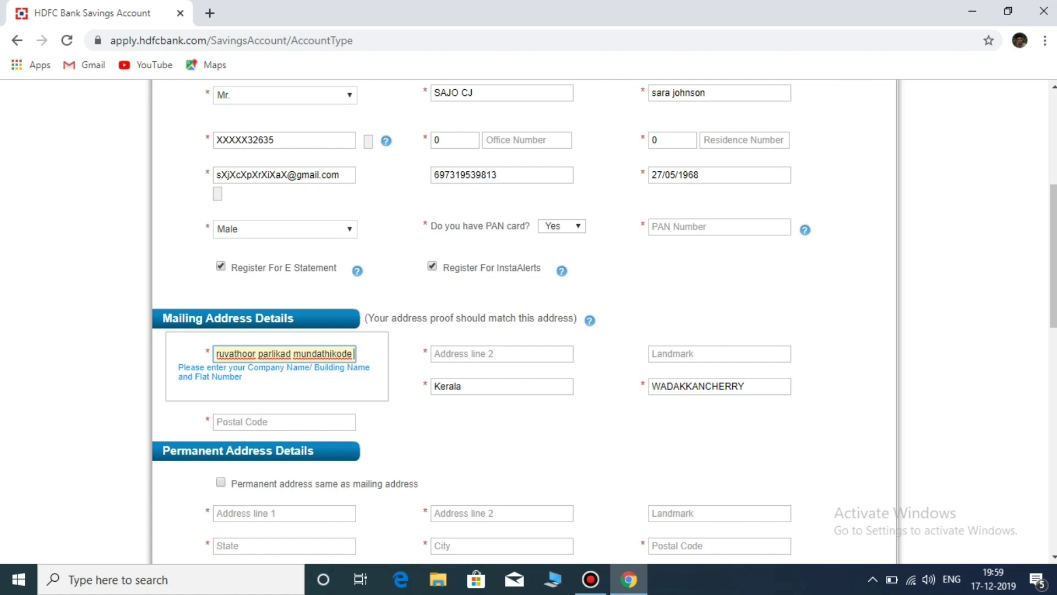
left_click(502, 354)
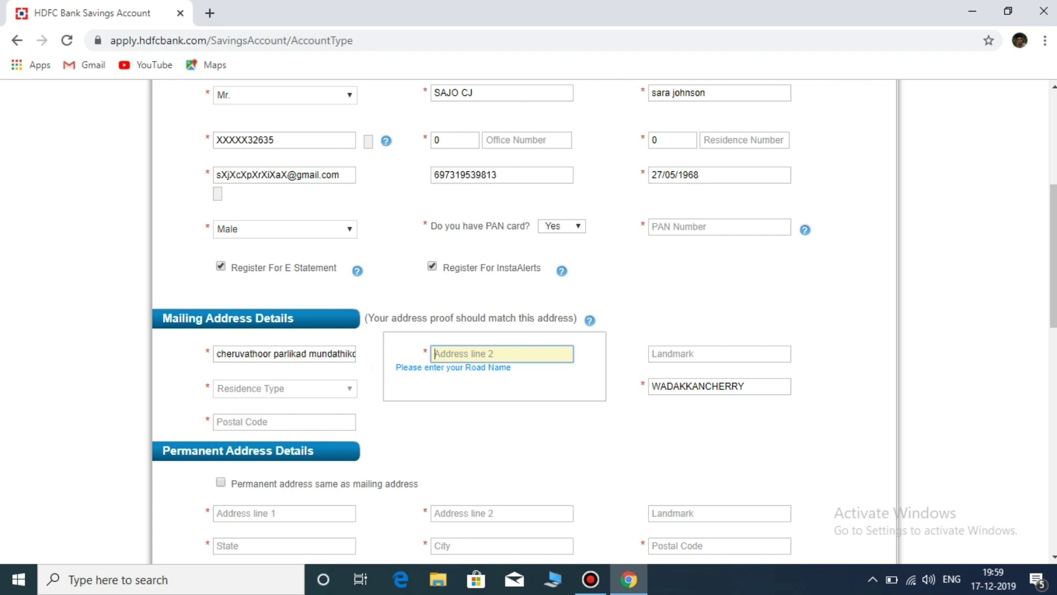
Step: Enter the locality, district and state as mailing Address line 2
type("parlikad thrissur kerala")
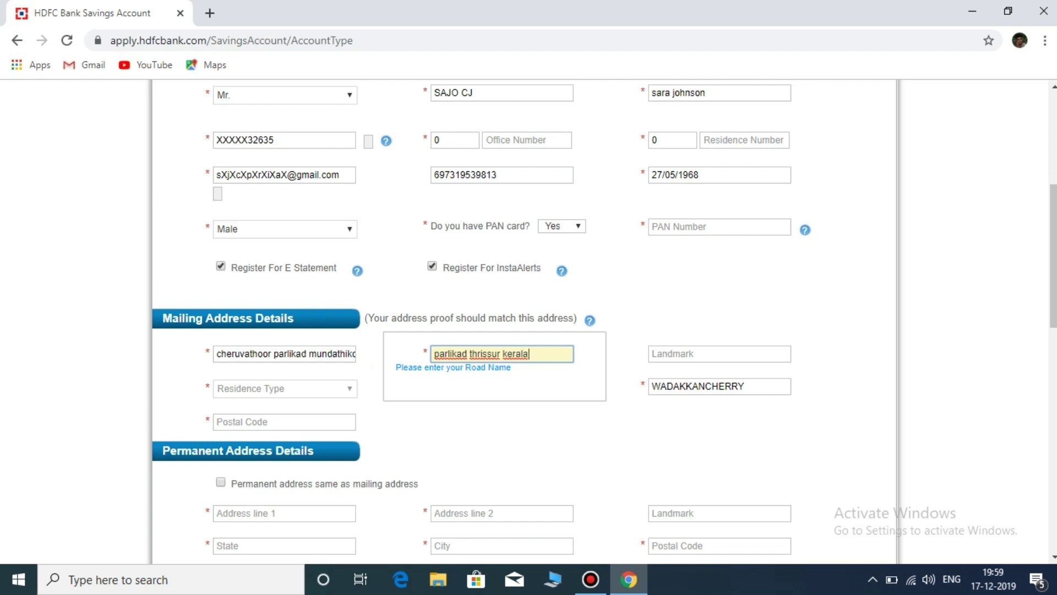
Step: Set the residence type to Owned by parent/ sibling
left_click(284, 388)
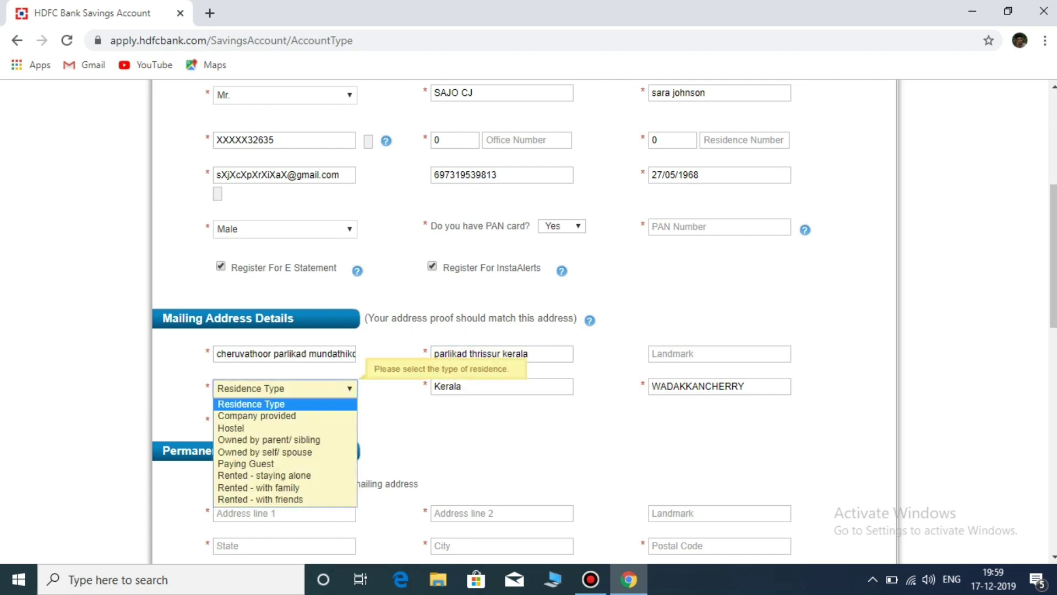
key("Down")
key("Down")
key("Down")
key("Down")
key("Down")
key("Down")
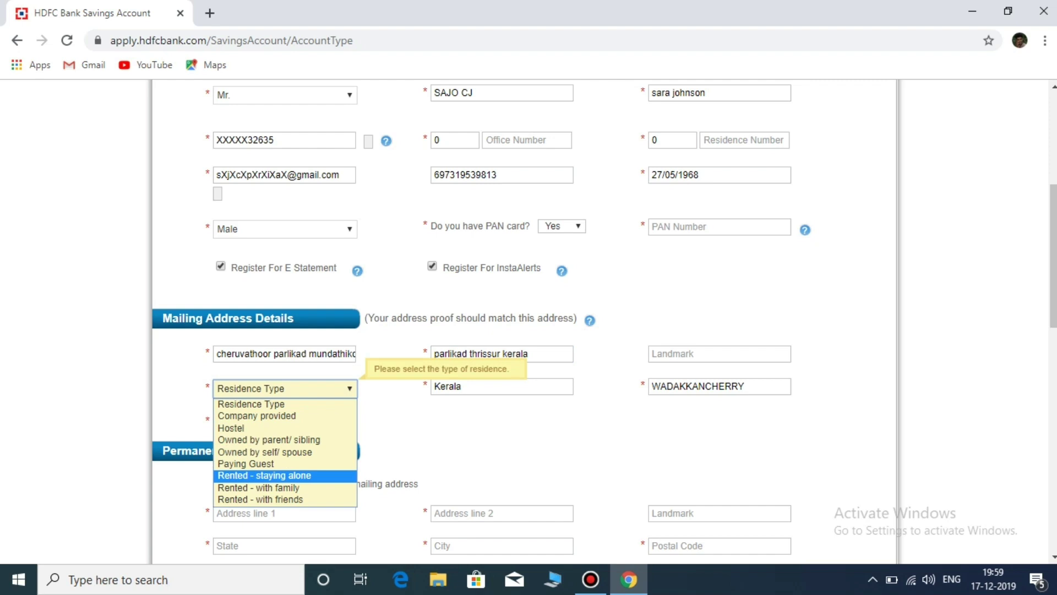
key("Up")
key("Up")
key("Up")
key("Up")
key("Down")
key("Down")
key("Up")
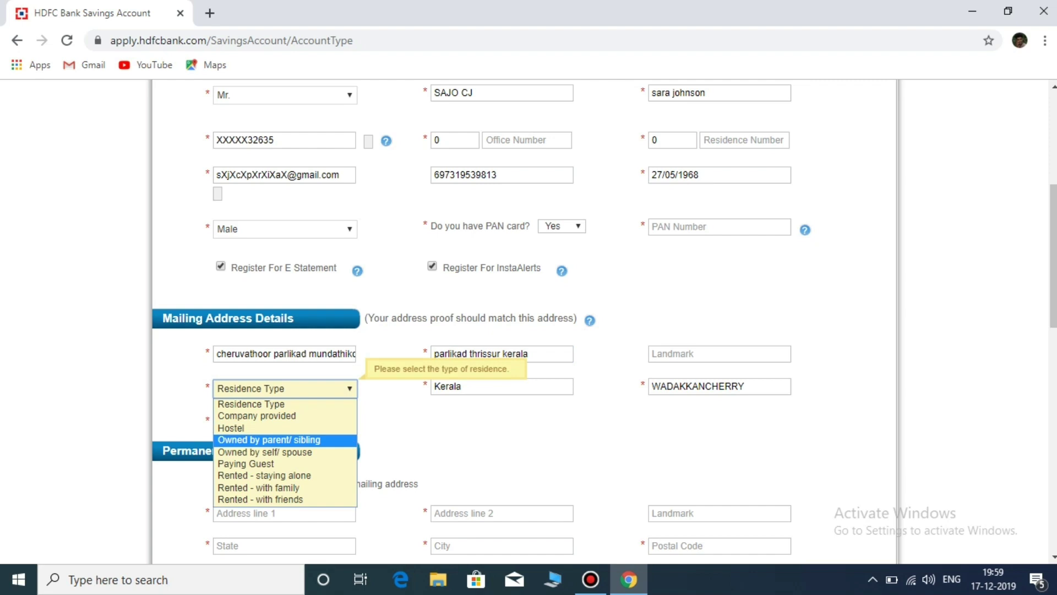
key("Return")
Step: Enter the mailing address postal code
left_click(242, 422)
type("6806")
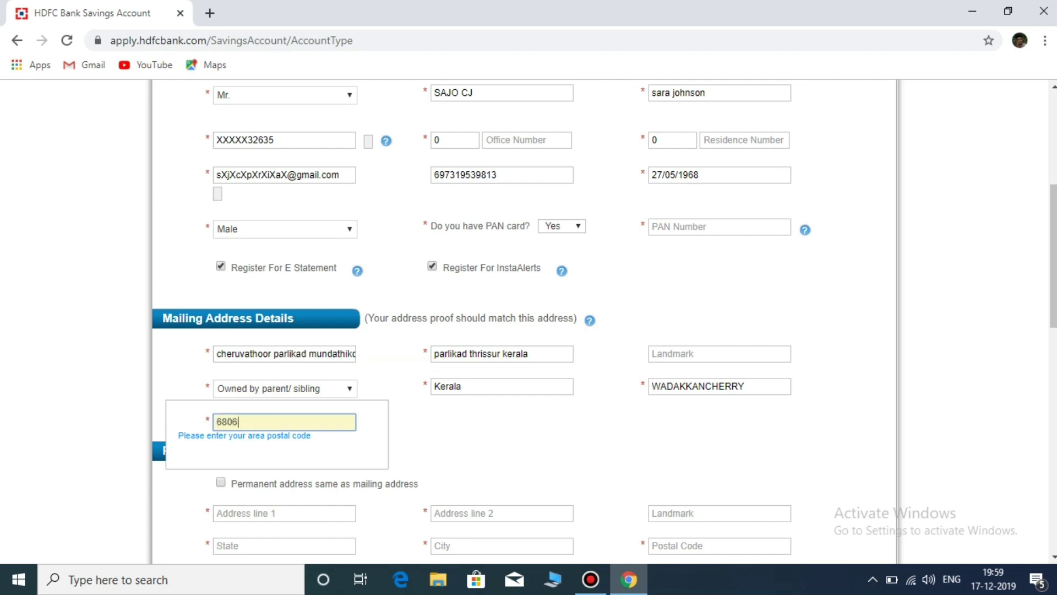
type("23")
key("Tab")
Step: Mark the permanent address as the same as the mailing address
scroll(528, 319, "down", 3)
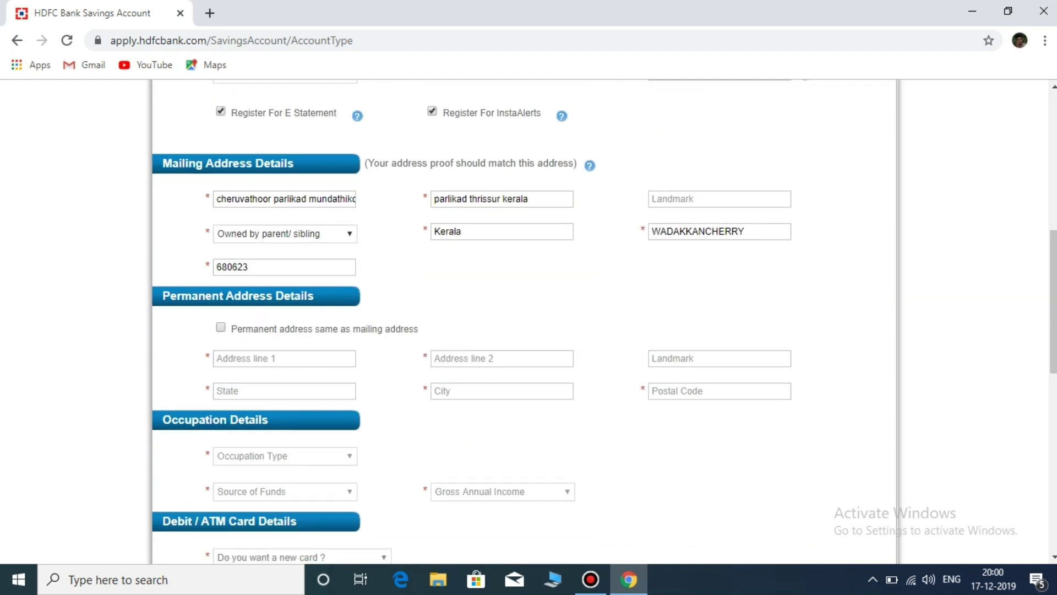
key("space")
scroll(529, 319, "down", 4)
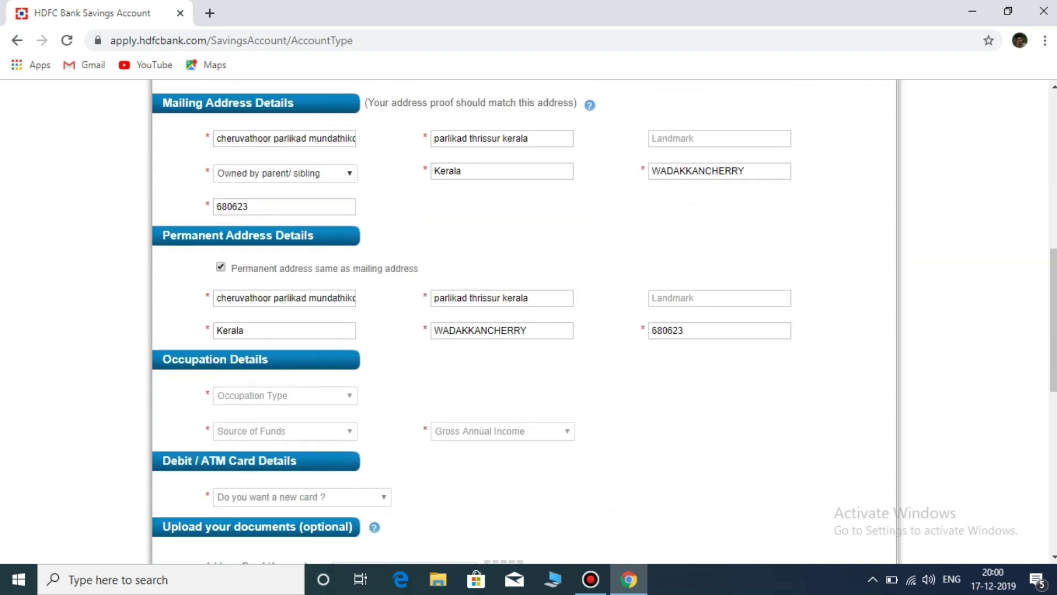
Step: Set the occupation type to Student
key("Tab")
key("space")
key("Down")
key("Down")
key("Down")
key("Down")
key("Down")
key("Down")
key("Down")
key("Down")
key("Return")
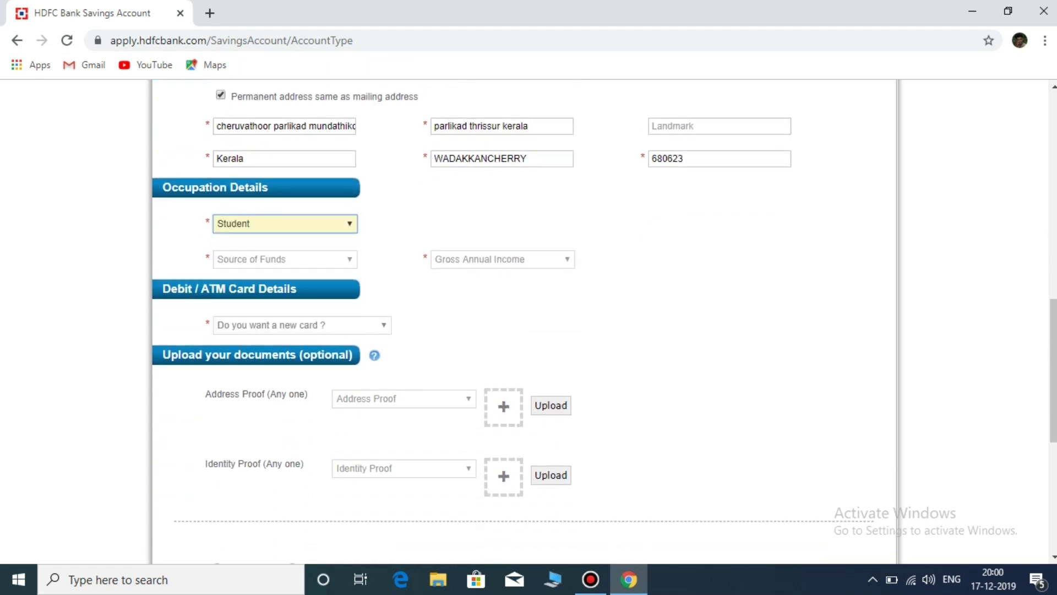
Step: Set the source of funds to Others, specified as 'youtube'
key("Tab")
key("space")
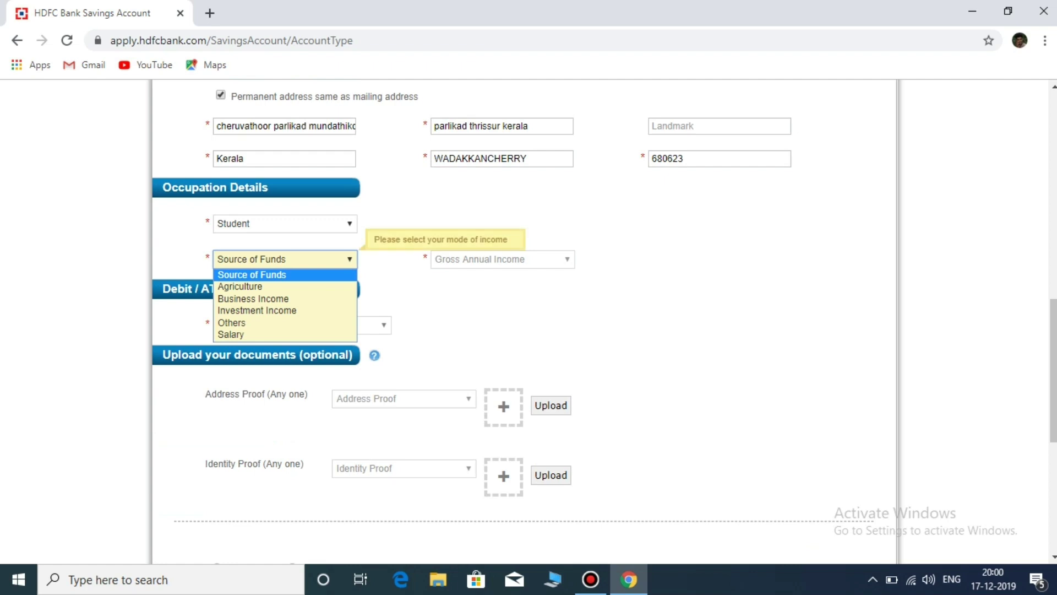
key("Down")
key("Down")
key("Down")
key("Down")
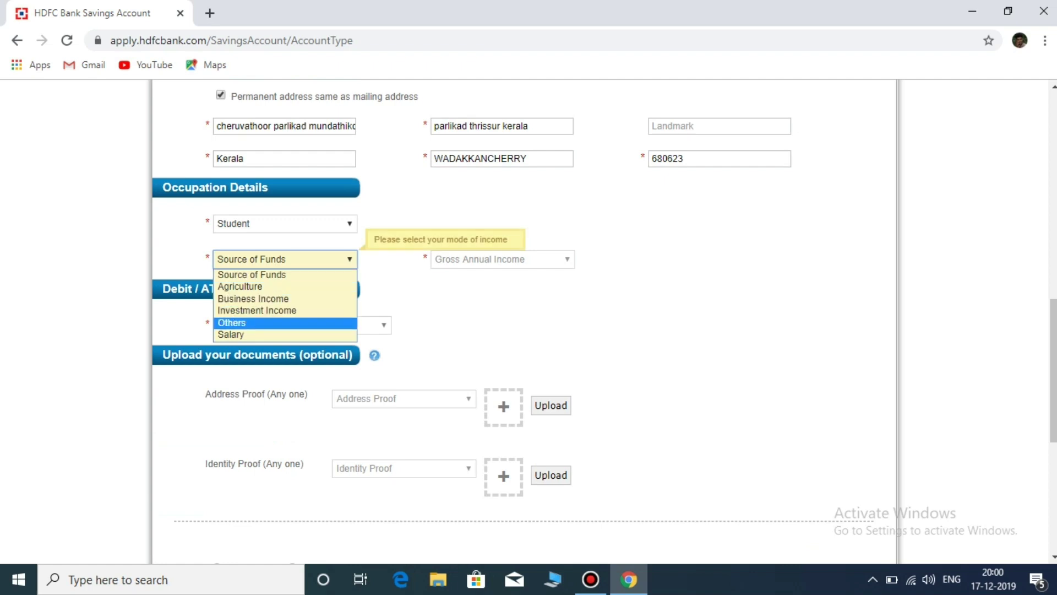
key("Return")
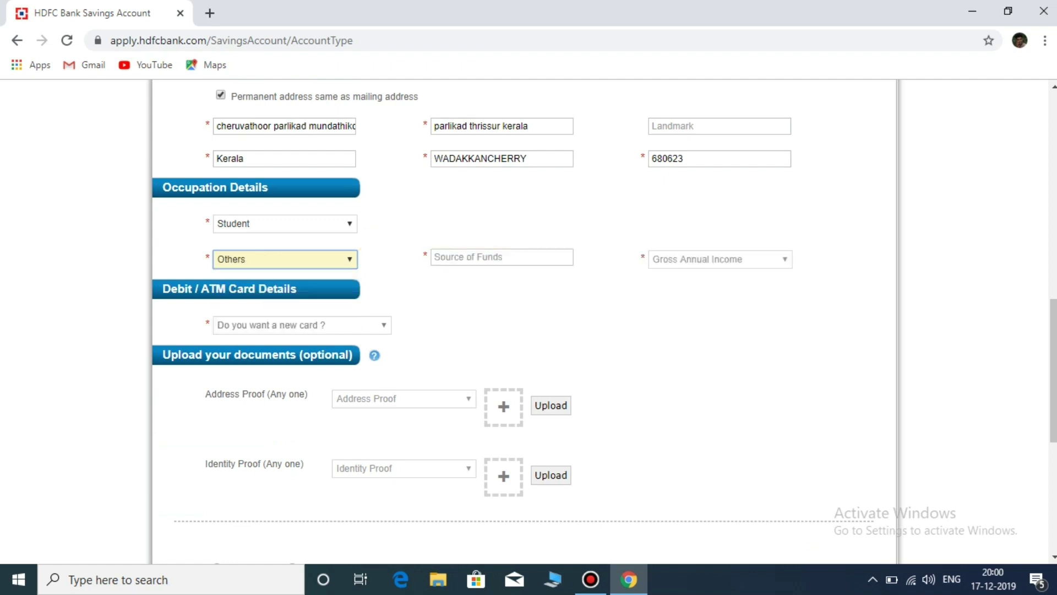
key("Tab")
type("y")
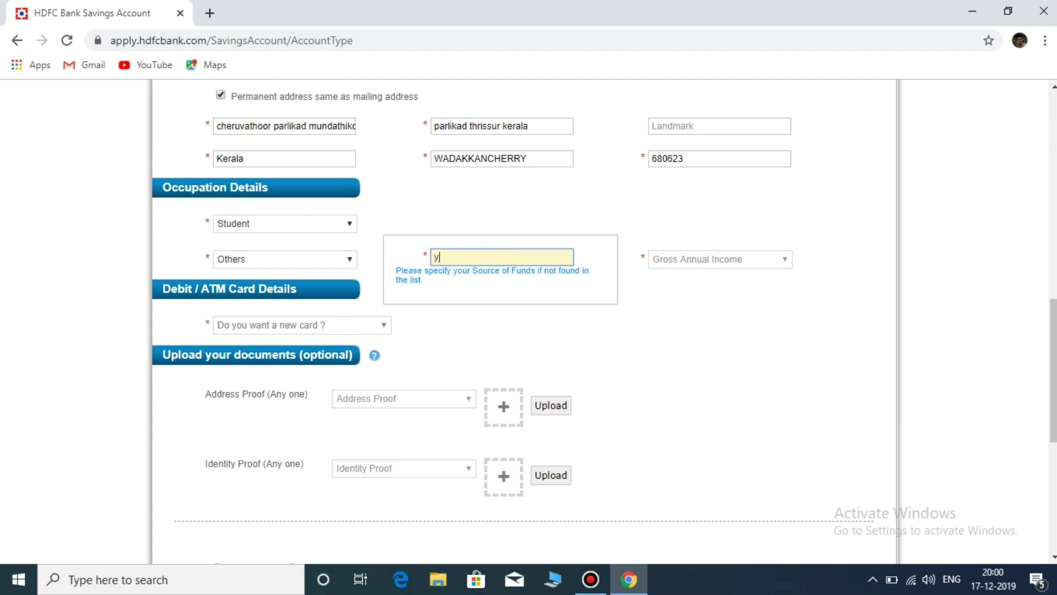
type("outube")
Step: Set gross annual income to <50000 and answer Yes to a new debit card
left_click(719, 259)
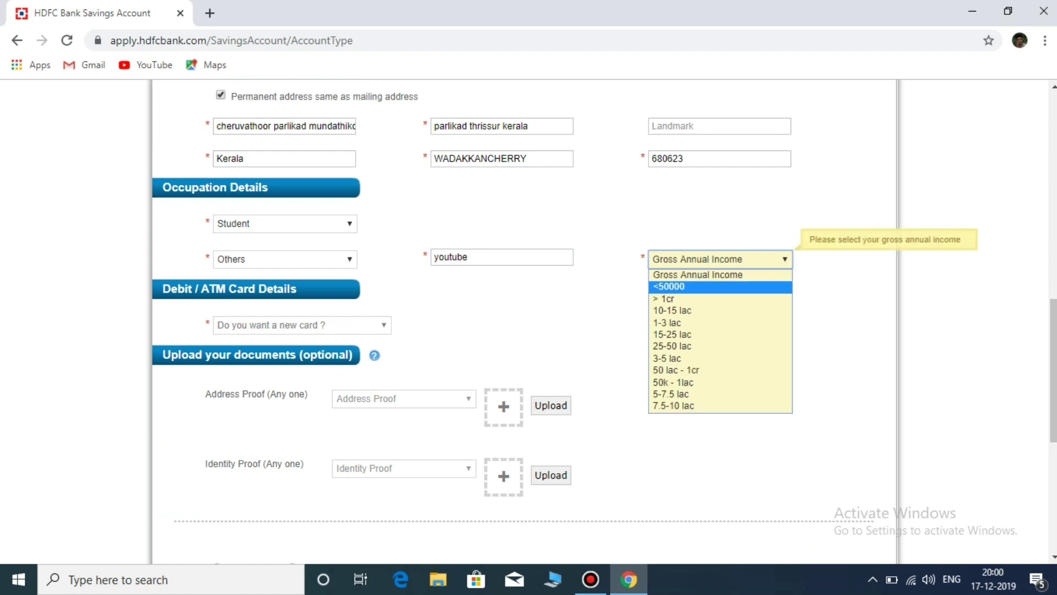
key("Return")
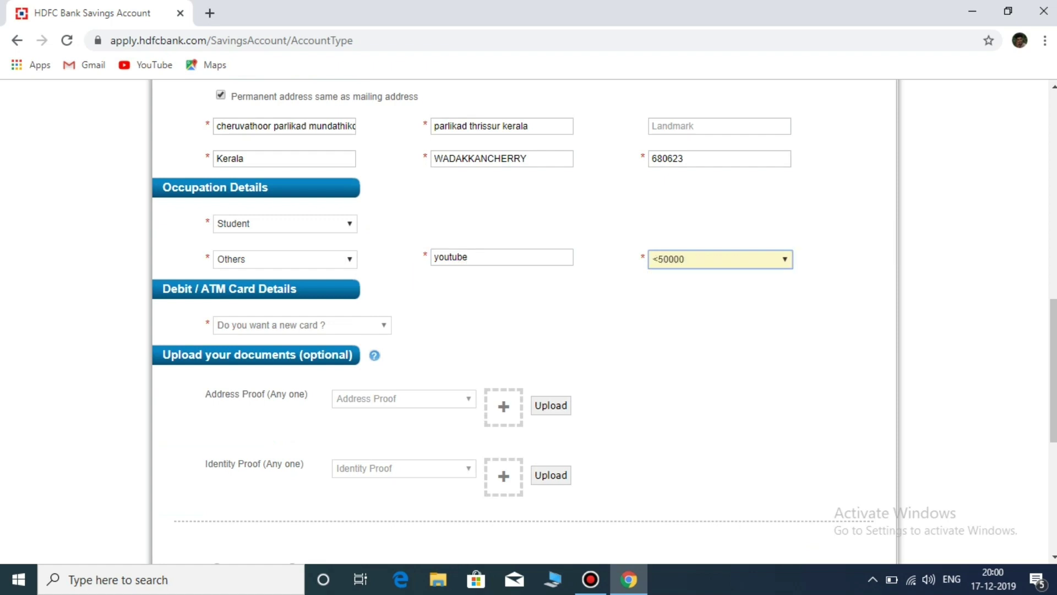
key("Tab")
key("alt+Down")
key("Down")
key("Down")
key("Up")
key("Return")
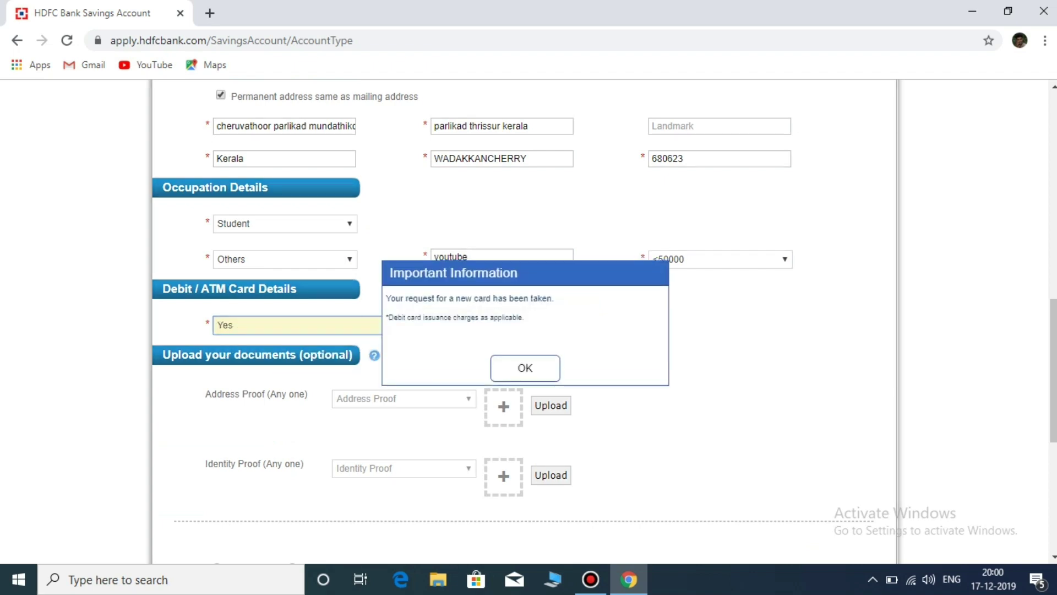
Step: Dismiss the new-card notice and leave the Address Proof type unselected
key("Return")
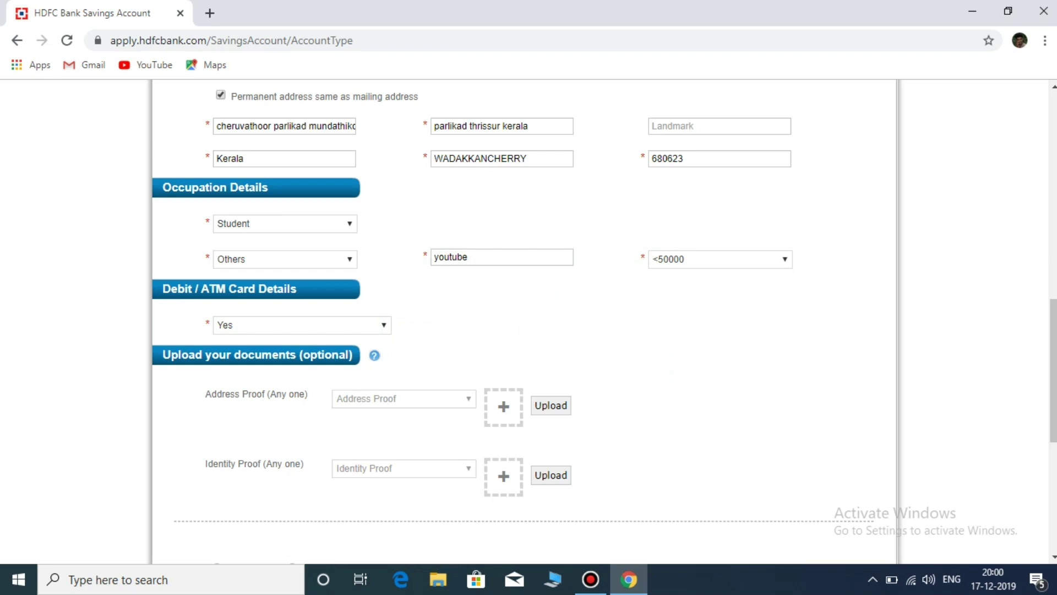
key("Tab")
key("alt+Down")
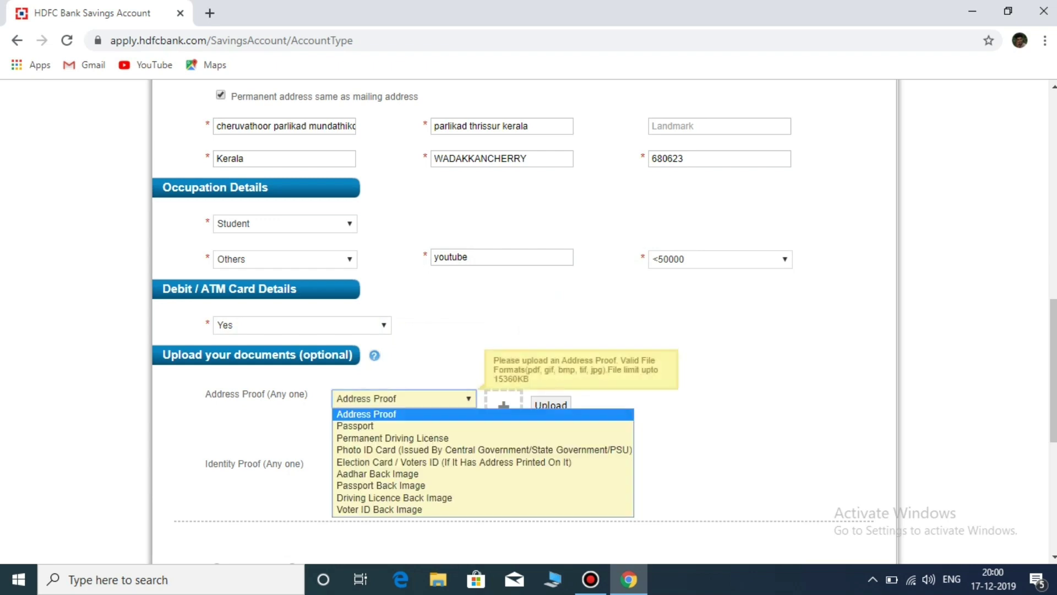
key("Down")
key("Down")
key("Down")
key("Home")
key("Tab")
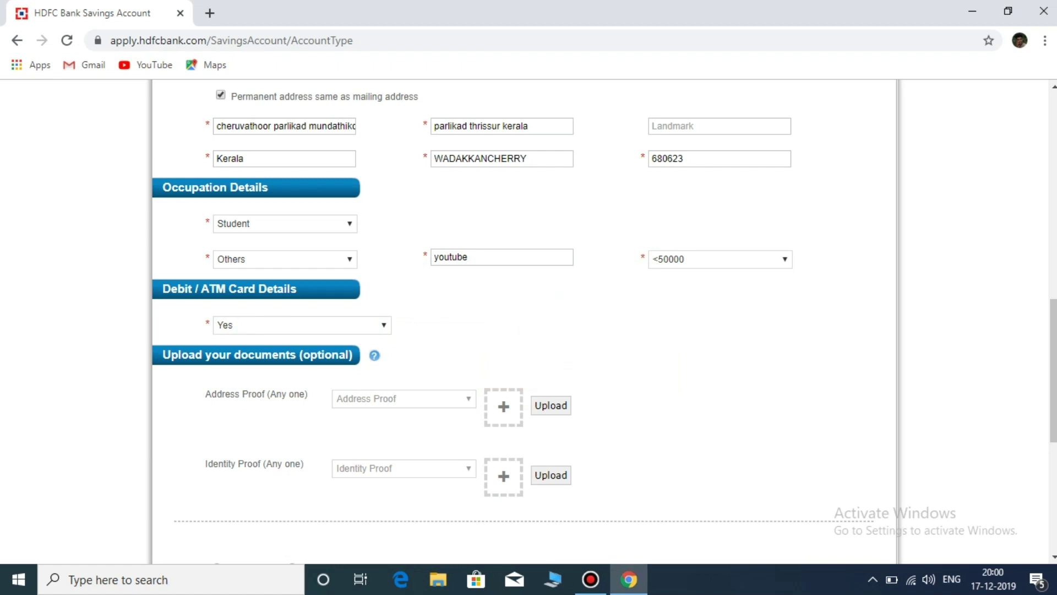
Step: Enter the office phone number, correcting its last digit
scroll(526, 319, "up", 10)
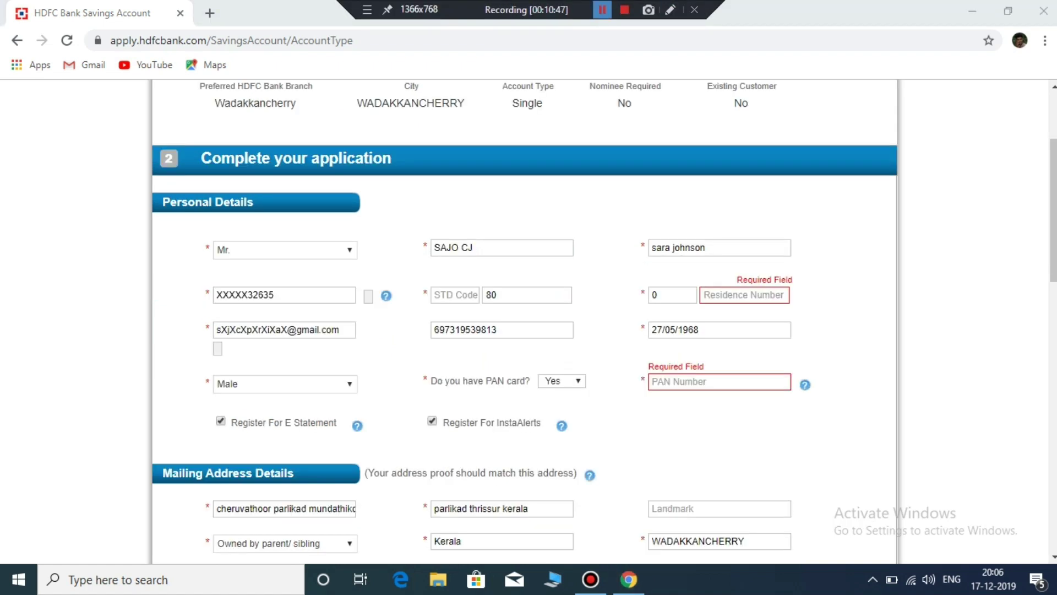
left_click(525, 294)
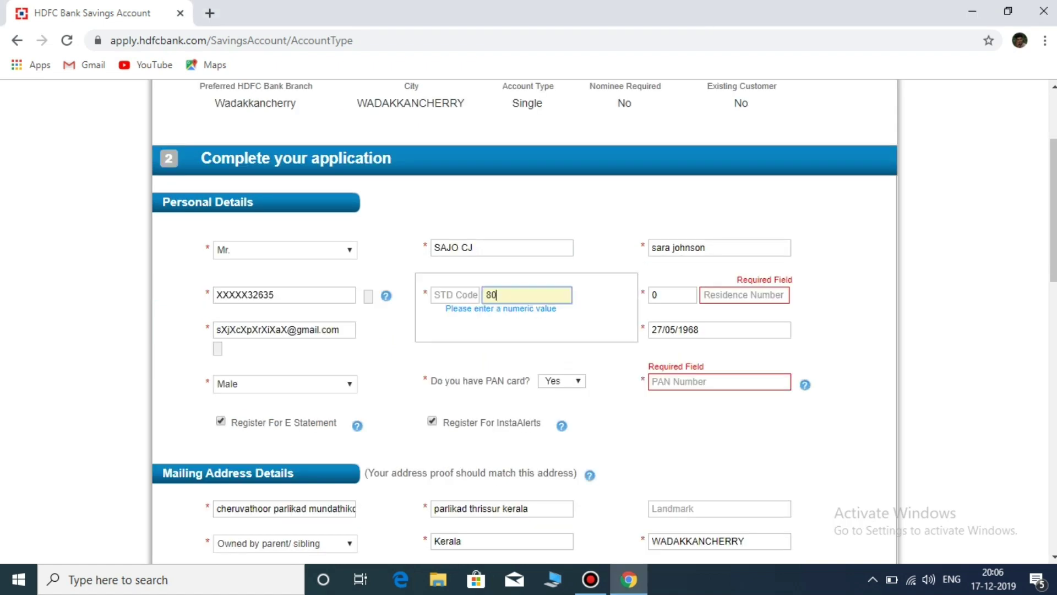
type("86407659")
key("BackSpace")
type("0")
Step: Enter the residence phone number
left_click(743, 294)
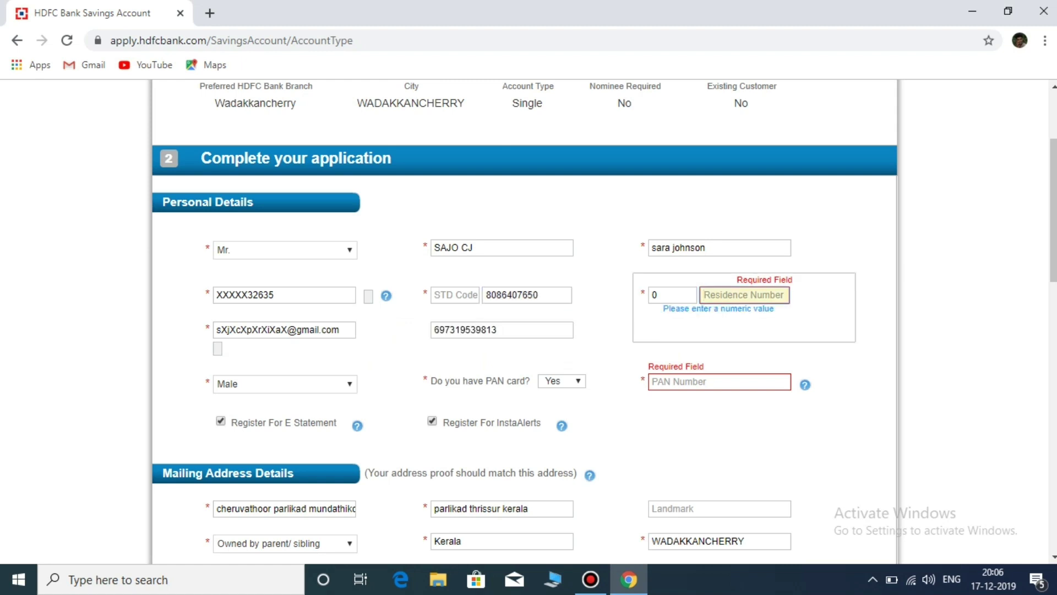
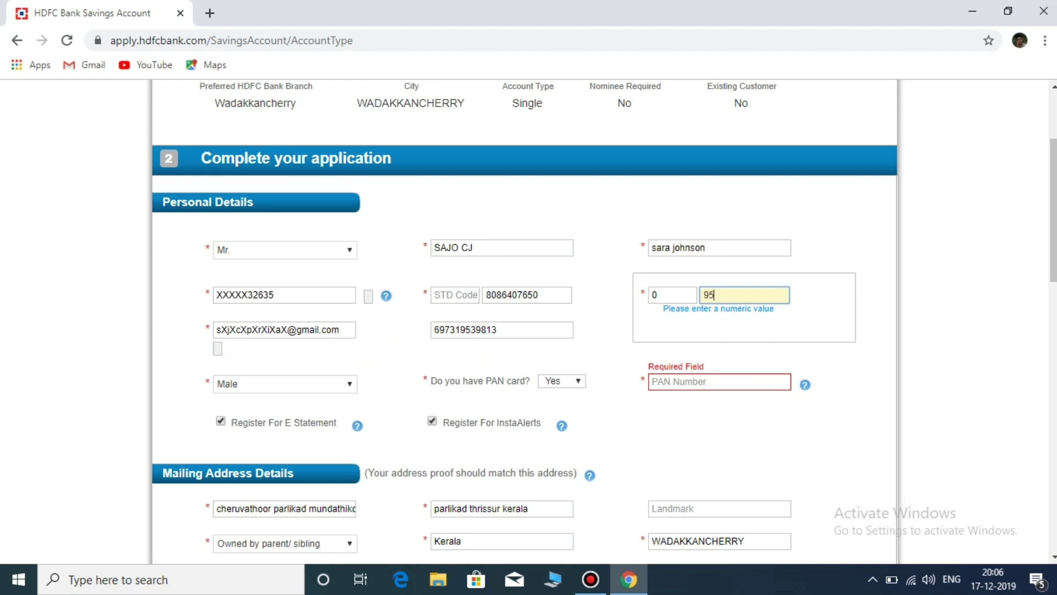
scroll(524, 322, "down", 15)
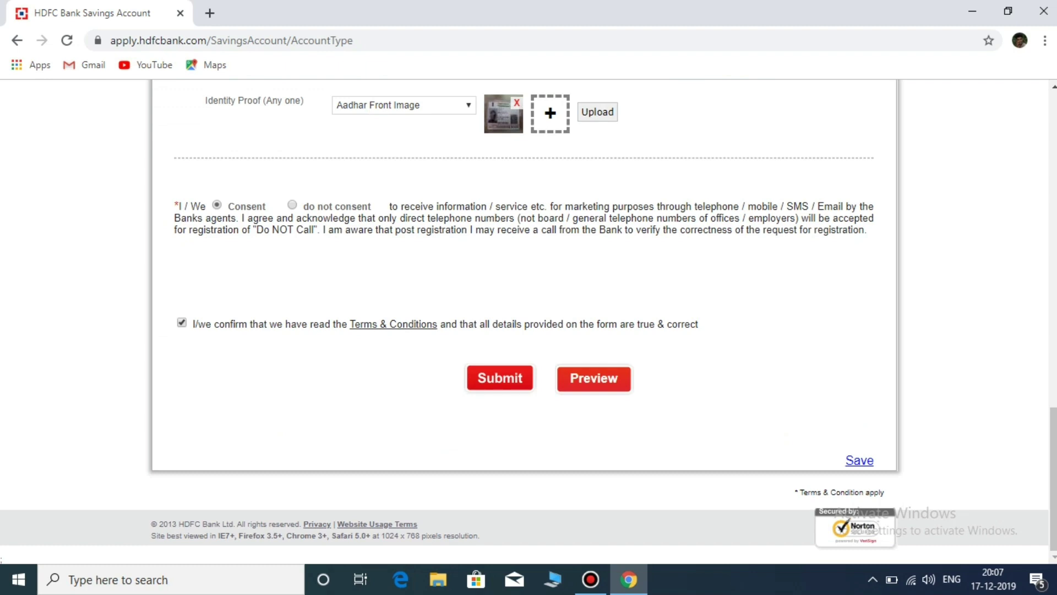
Step: Submit the form and fill the flagged STD Code field with 0
key("Return")
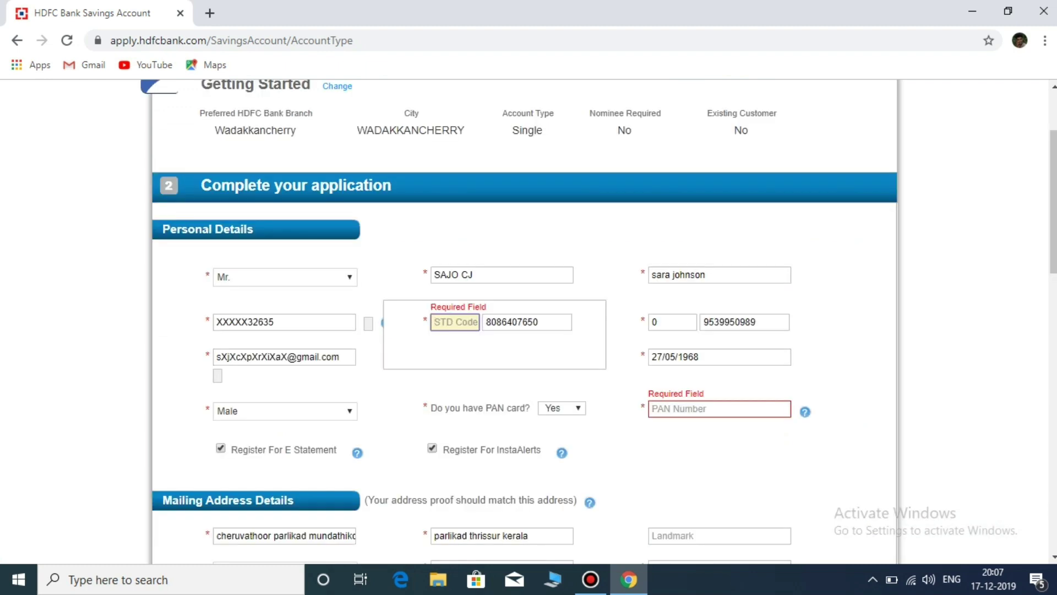
type("0")
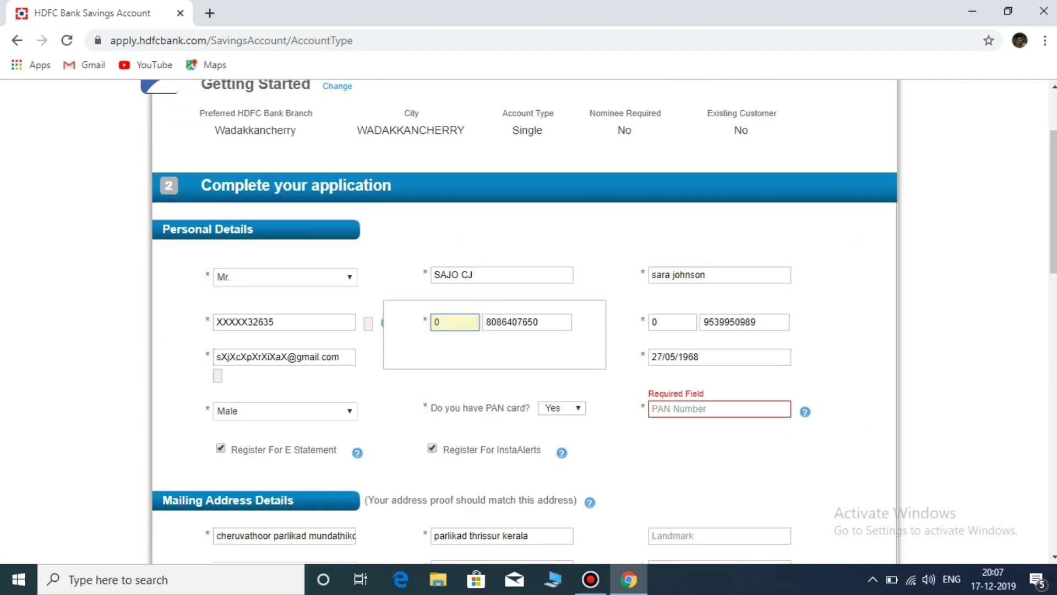
scroll(525, 319, "down", 7)
scroll(525, 319, "up", 7)
Step: Enter the PAN number, correcting its last two characters
left_click(719, 408)
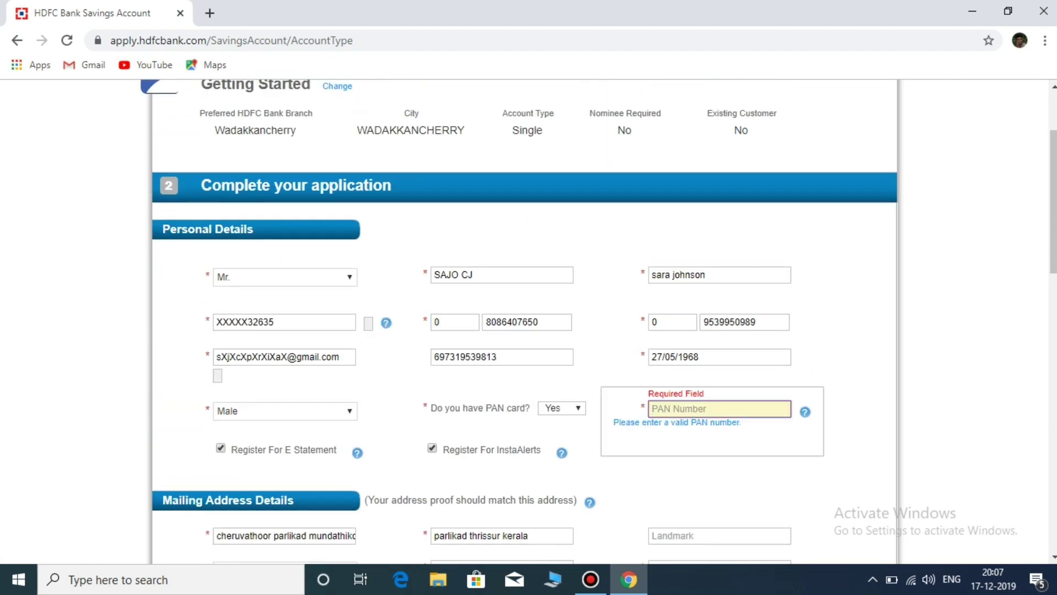
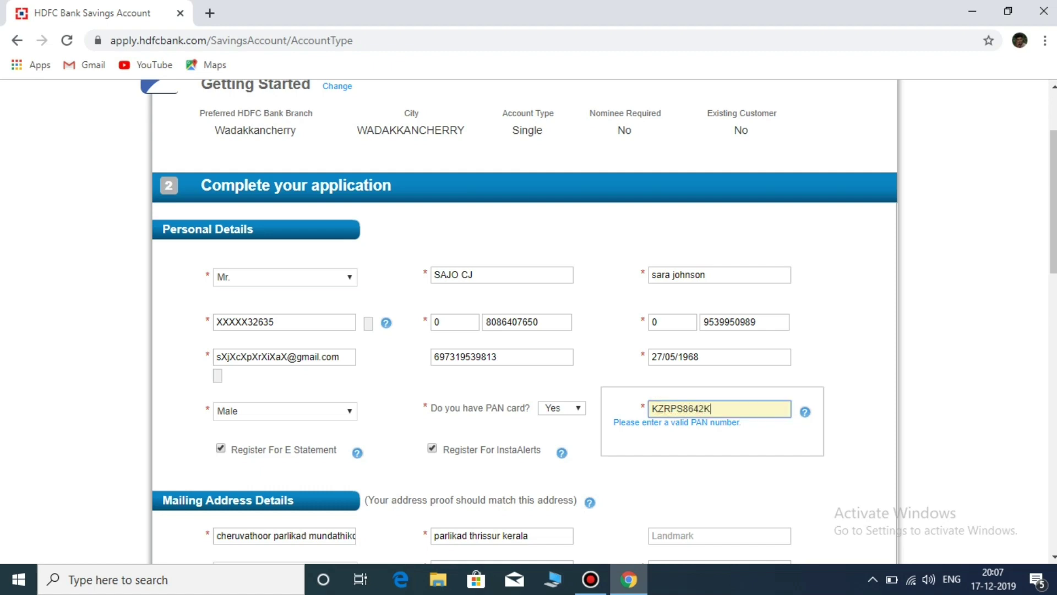
scroll(525, 320, "down", 4)
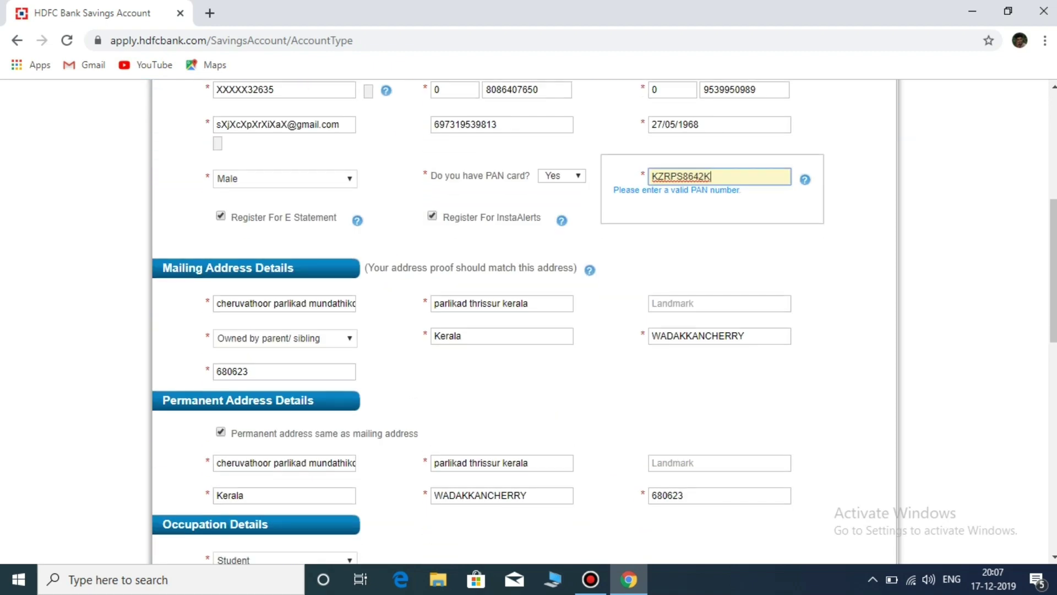
key("BackSpace")
key("BackSpace")
type("1K")
scroll(523, 320, "down", 7)
Step: Close the required-documents PDF to return to the Thank You page, then minimise Chrome
scroll(523, 319, "down", 4)
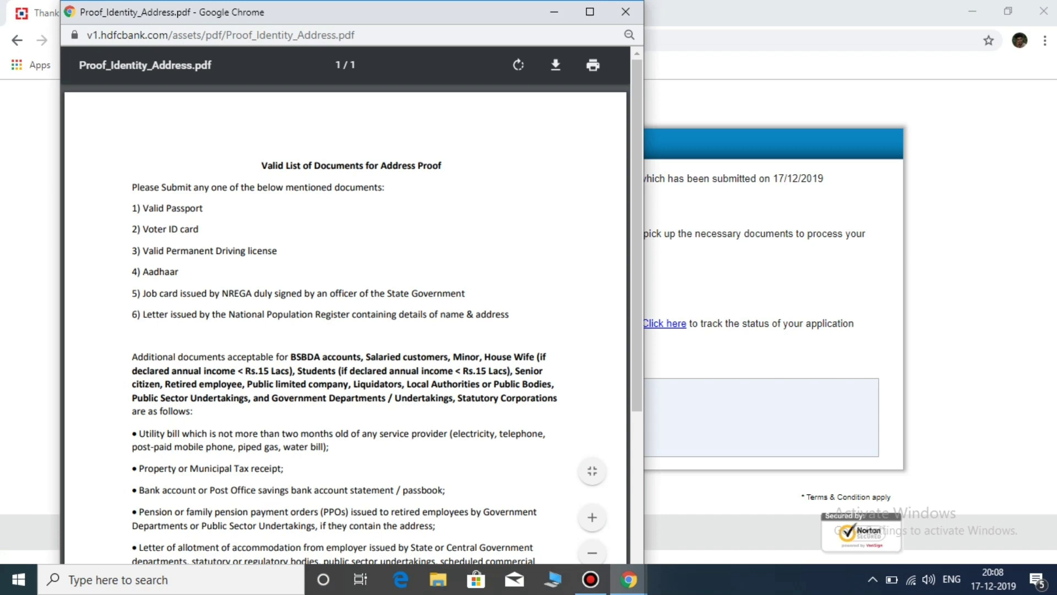
scroll(346, 324, "down", 4)
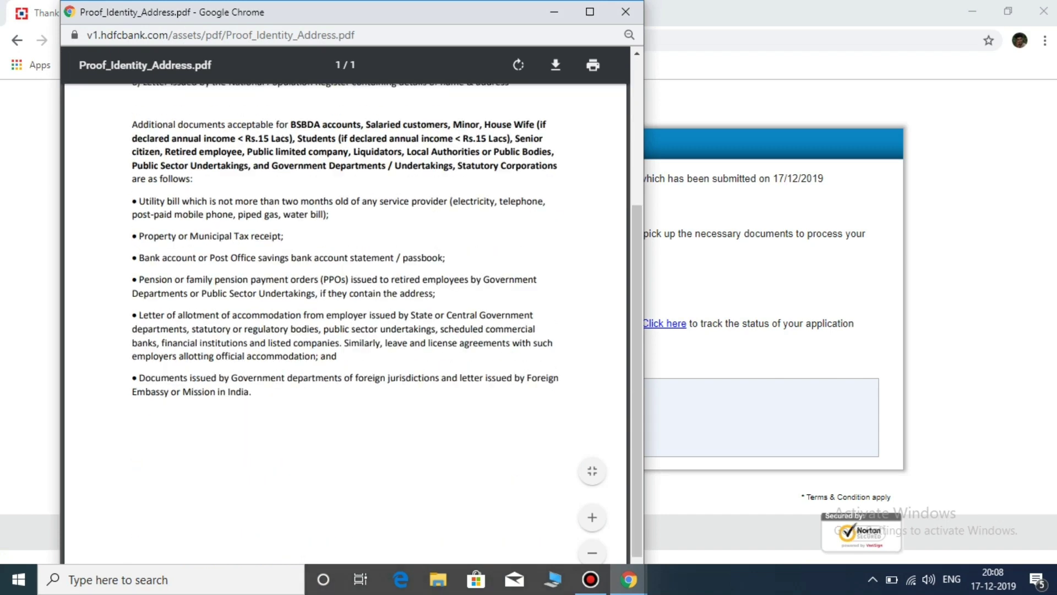
left_click(626, 11)
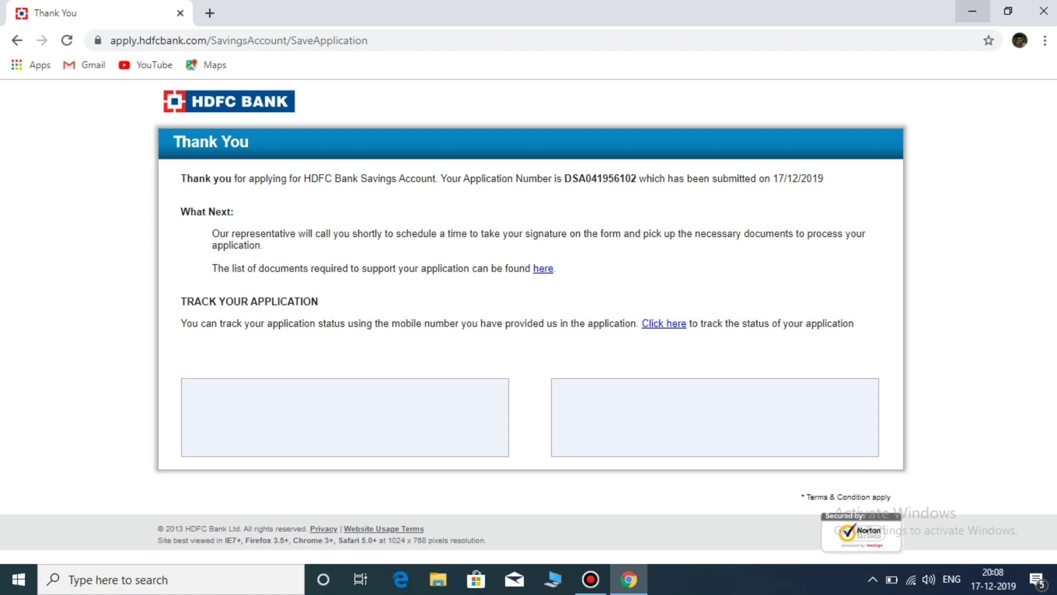
left_click(972, 11)
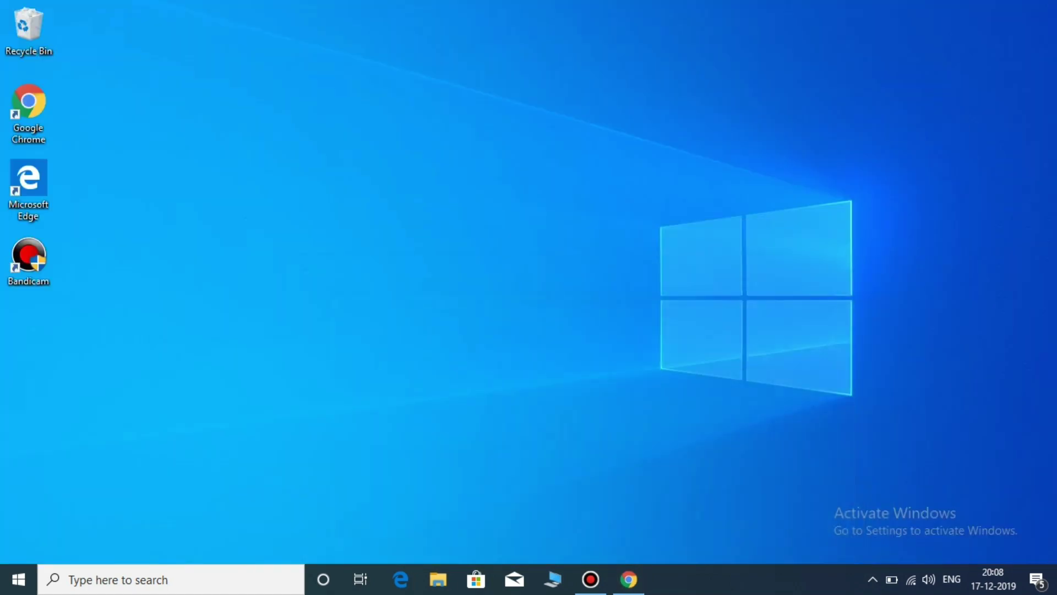
mouse_move(624, 9)
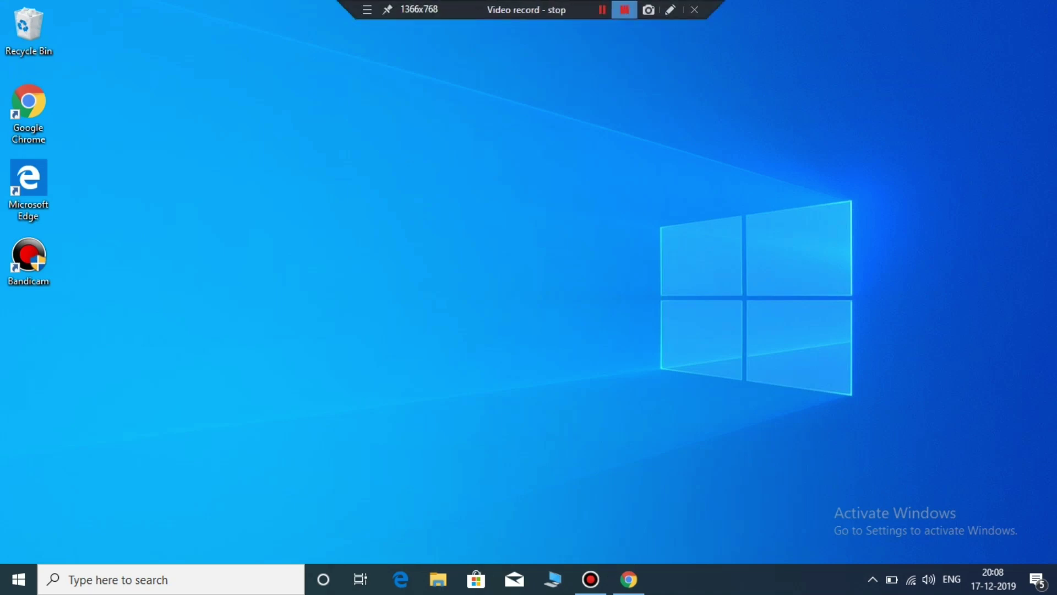